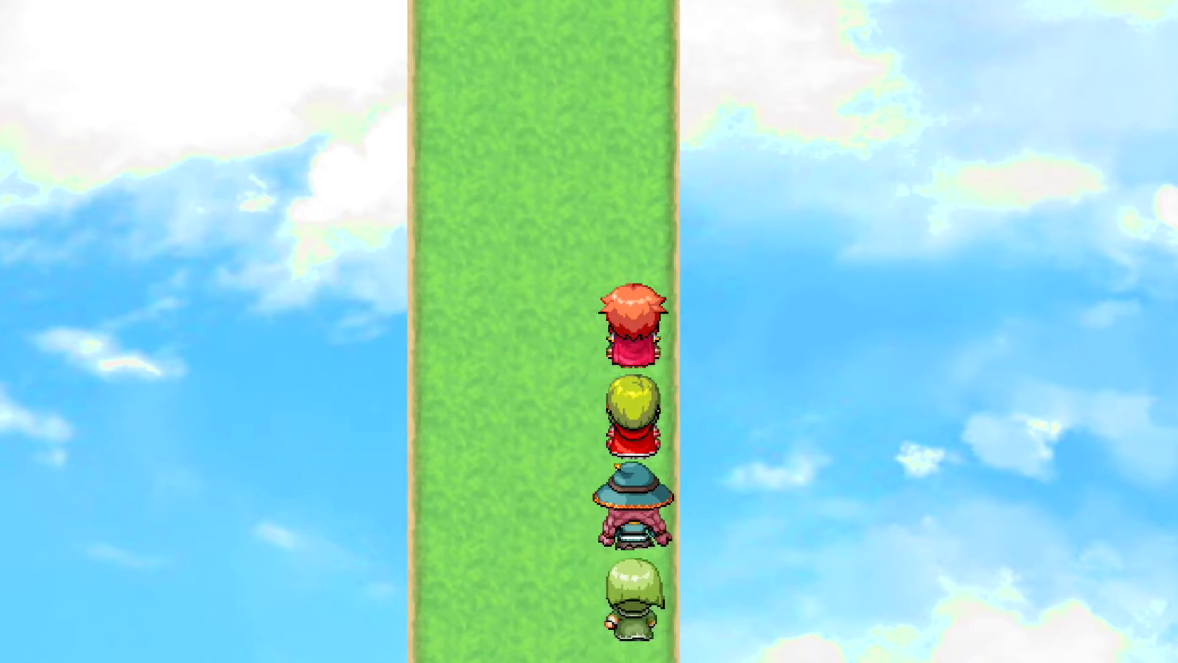
- Walk the party through the mountain area, grass plateau and southern corridor, back to the junction
{"action": "key", "text": "Up"}
{"action": "key", "text": "Up"}
{"action": "key", "text": "Up"}
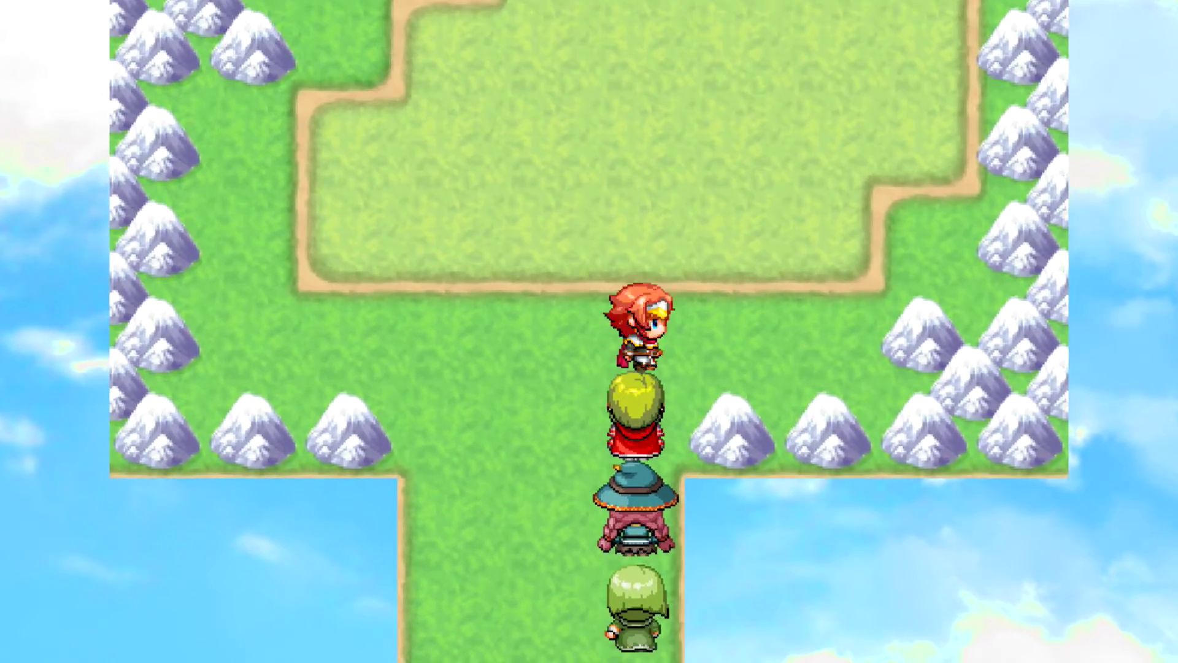
{"action": "key", "text": "Right"}
{"action": "key", "text": "Right"}
{"action": "key", "text": "Up"}
{"action": "key", "text": "Up"}
{"action": "key", "text": "Up"}
{"action": "key", "text": "Left"}
{"action": "key", "text": "Left"}
{"action": "key", "text": "Left"}
{"action": "key", "text": "Left"}
{"action": "key", "text": "Left"}
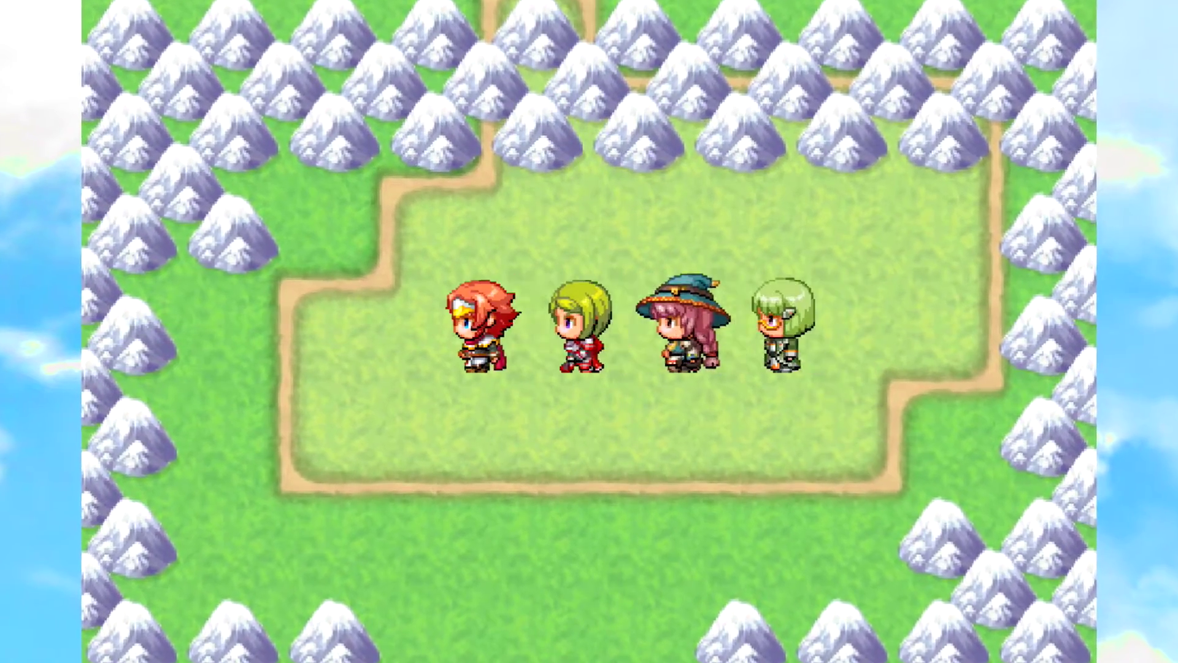
{"action": "key", "text": "Down"}
{"action": "key", "text": "Down"}
{"action": "key", "text": "Down"}
{"action": "key", "text": "Down"}
{"action": "key", "text": "Down"}
{"action": "key", "text": "Down"}
{"action": "key", "text": "Down"}
{"action": "key", "text": "Down"}
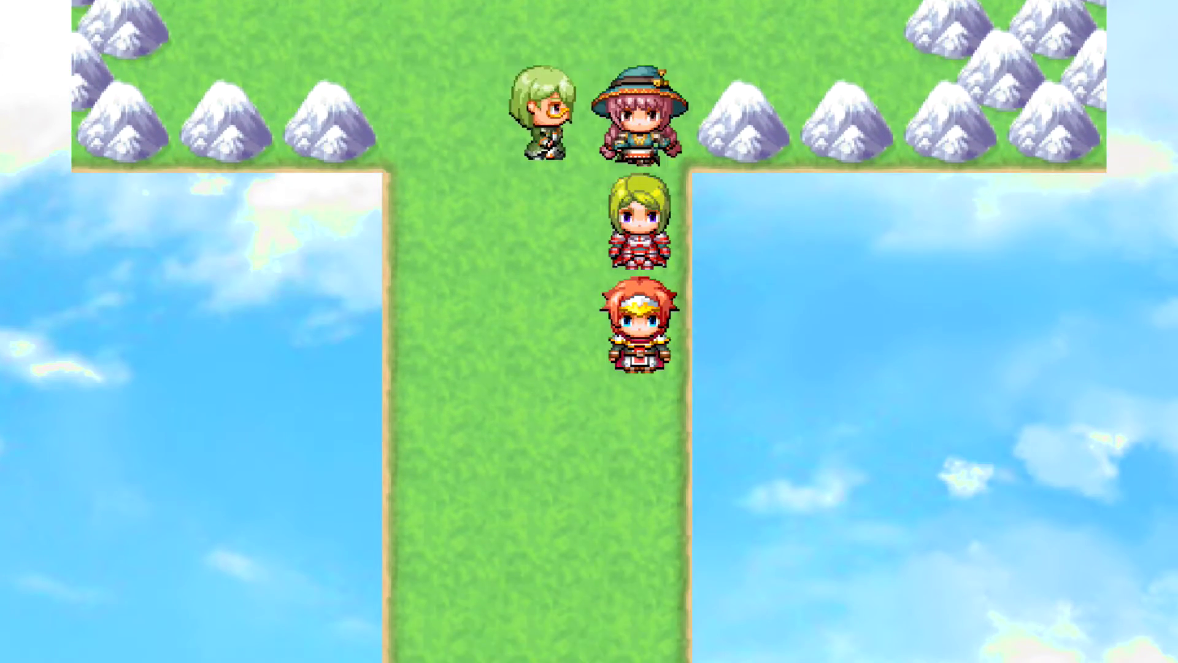
{"action": "key", "text": "Down"}
{"action": "key", "text": "Left"}
{"action": "key", "text": "Down"}
{"action": "key", "text": "Down"}
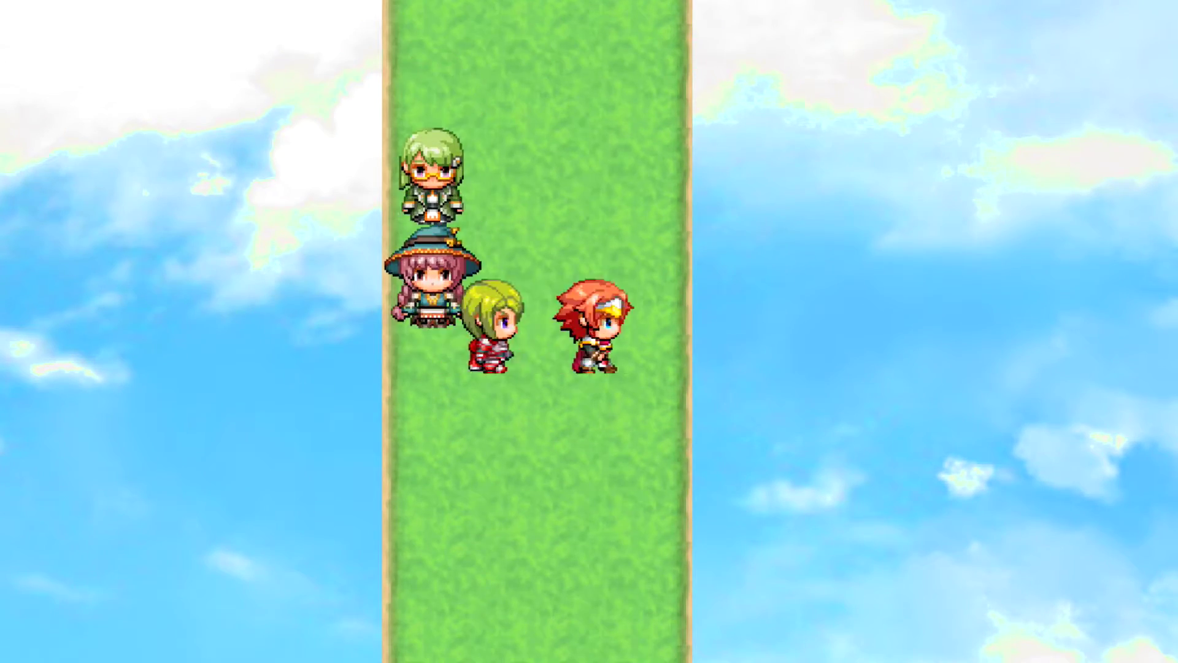
{"action": "key", "text": "Right"}
{"action": "key", "text": "Down"}
{"action": "key", "text": "Left"}
{"action": "key", "text": "Up"}
{"action": "key", "text": "Up"}
{"action": "key", "text": "Up"}
{"action": "key", "text": "Up"}
{"action": "key", "text": "Up"}
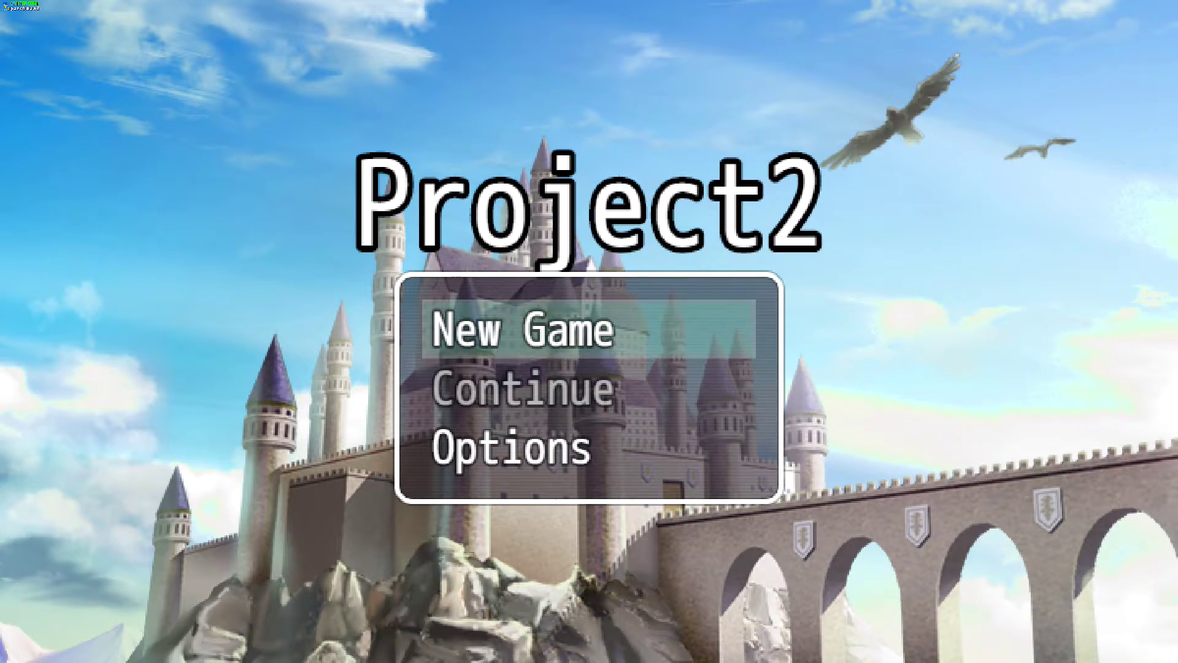
- Start a New Game, walk around the clearing, then highlight SRD_FullscreenToggleOption in the plugin list
{"action": "key", "text": "Return"}
{"action": "key", "text": "Up"}
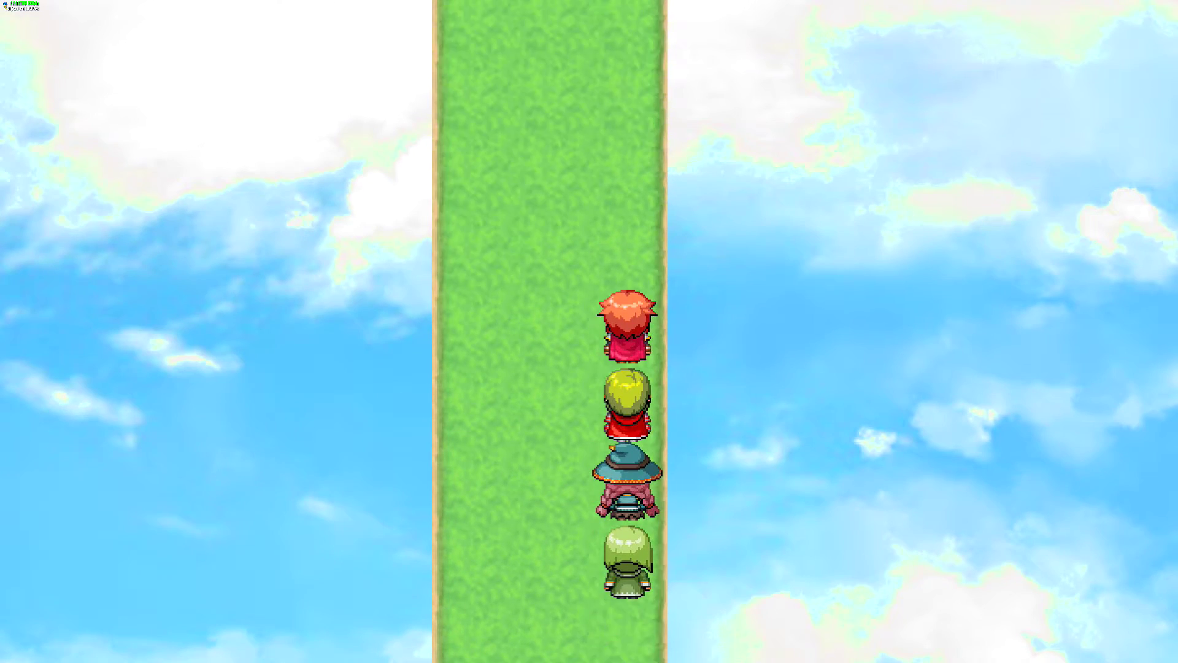
{"action": "key", "text": "Up"}
{"action": "key", "text": "Right"}
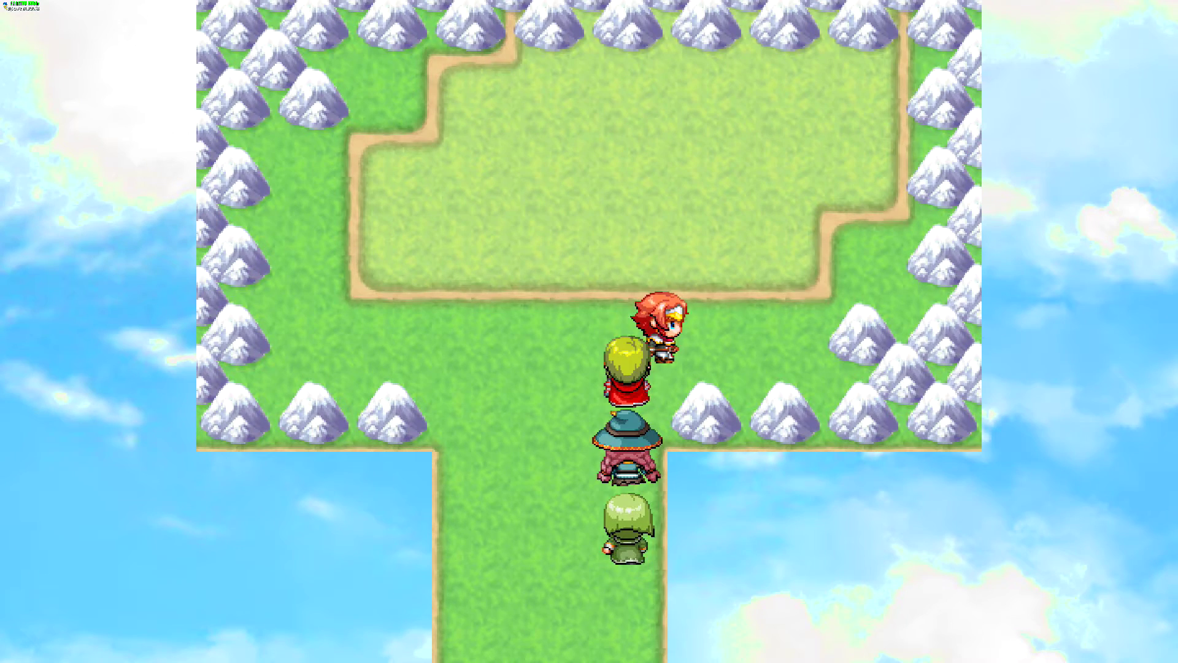
{"action": "key", "text": "Up"}
{"action": "key", "text": "Left"}
{"action": "key", "text": "Left"}
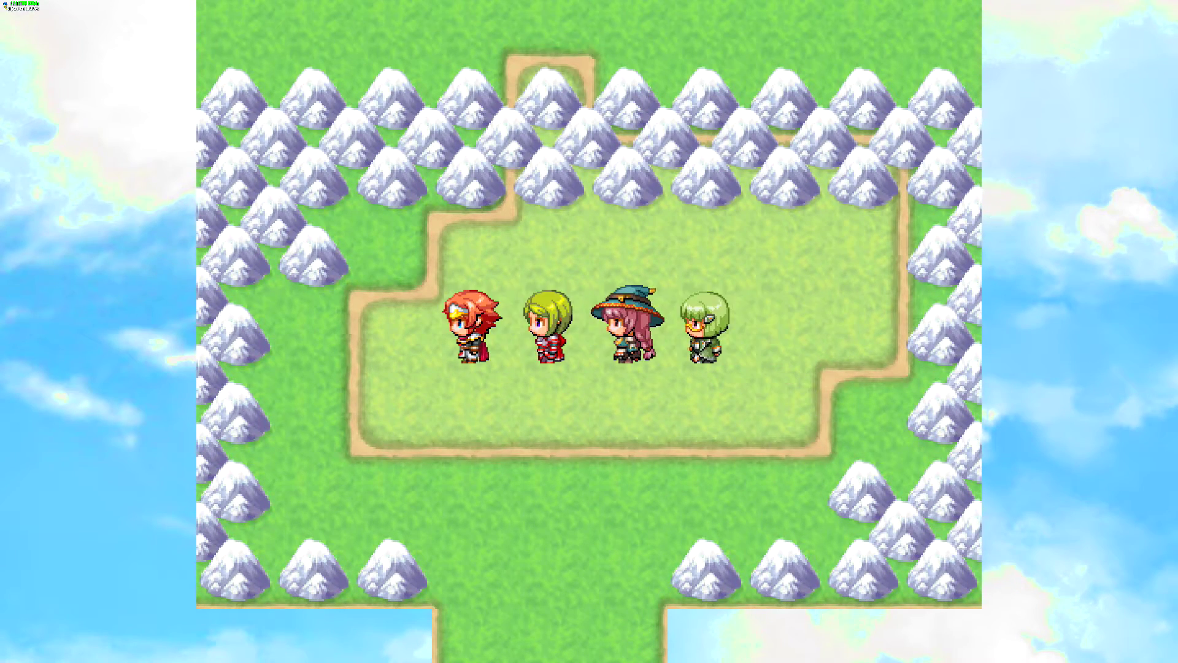
{"action": "key", "text": "Down"}
{"action": "key", "text": "Down"}
{"action": "key", "text": "Right"}
{"action": "key", "text": "Down"}
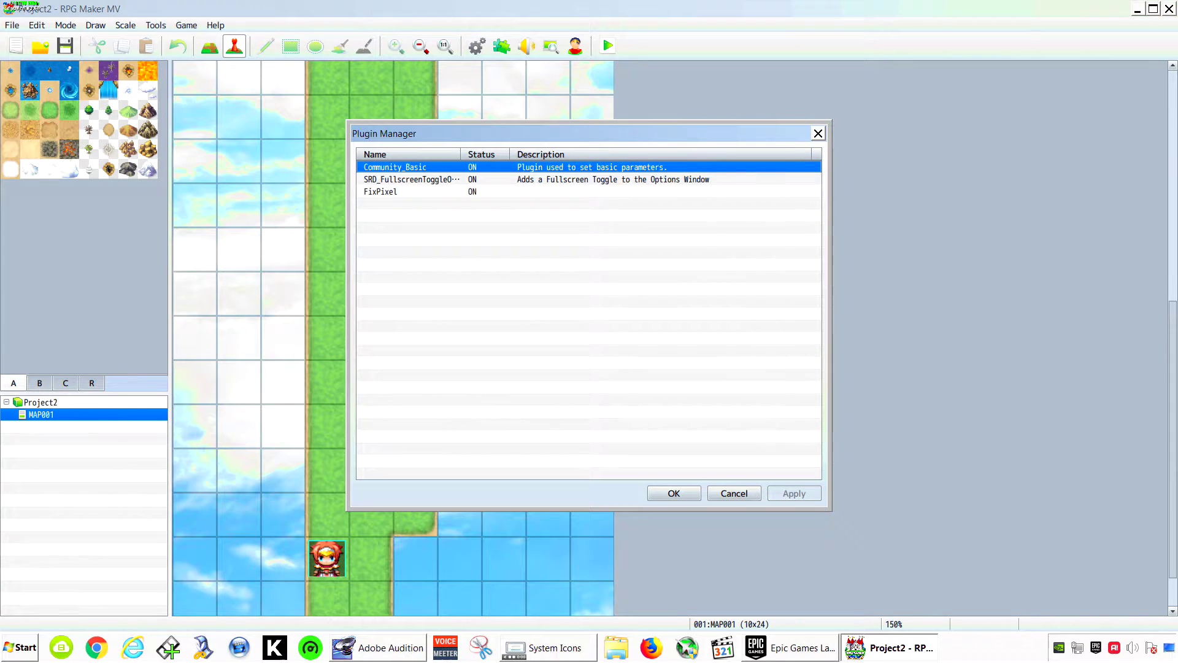
{"action": "key", "text": "Down"}
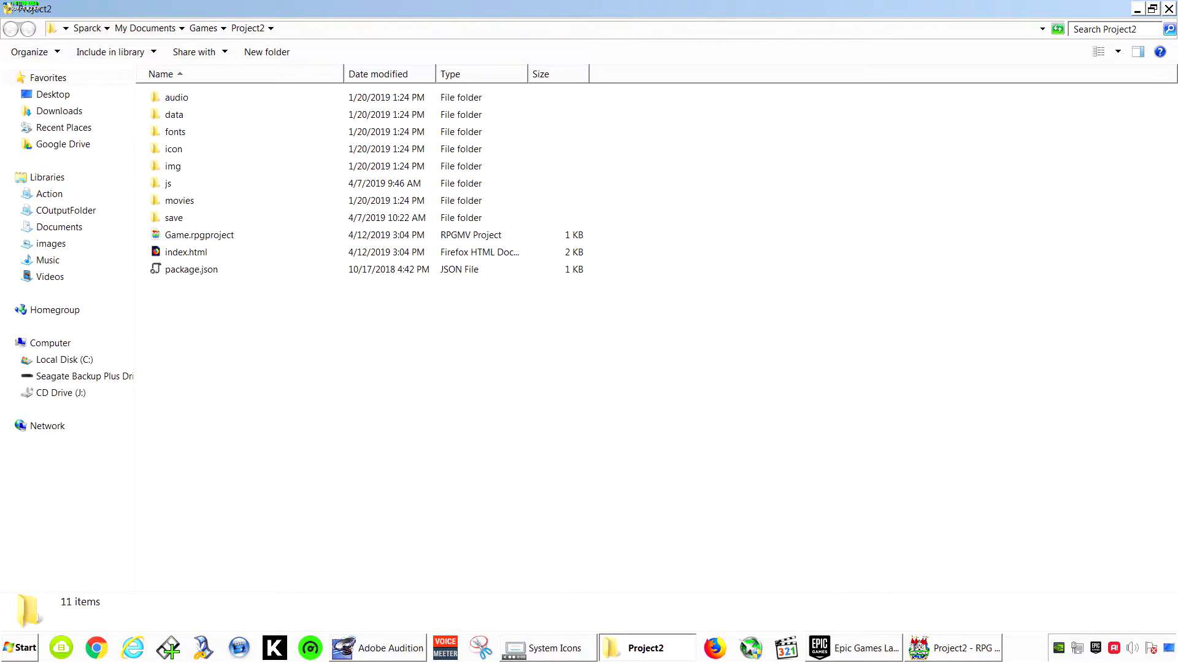
- Select FixPixel.js and SRD_FullscreenToggleOption.js in Project2's js\plugins folder
{"action": "double_click", "coordinate": [168, 182]}
{"action": "double_click", "coordinate": [179, 114]}
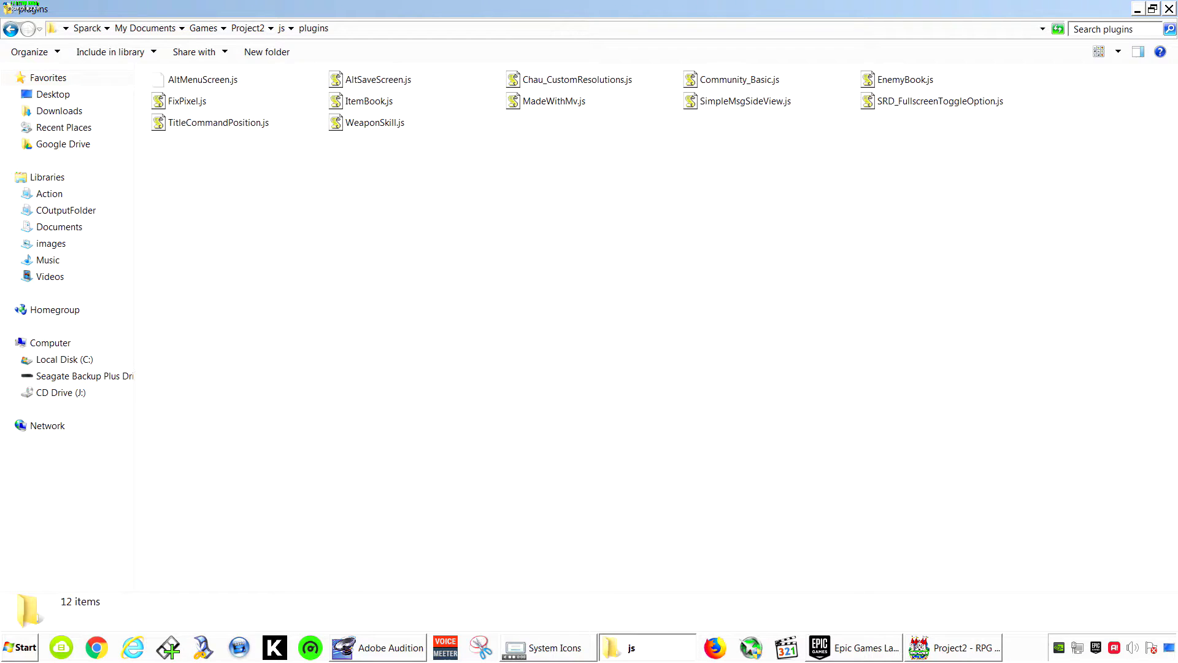
{"action": "scroll", "coordinate": [953, 143], "scroll_direction": "up", "scroll_amount": 4, "text": "ctrl"}
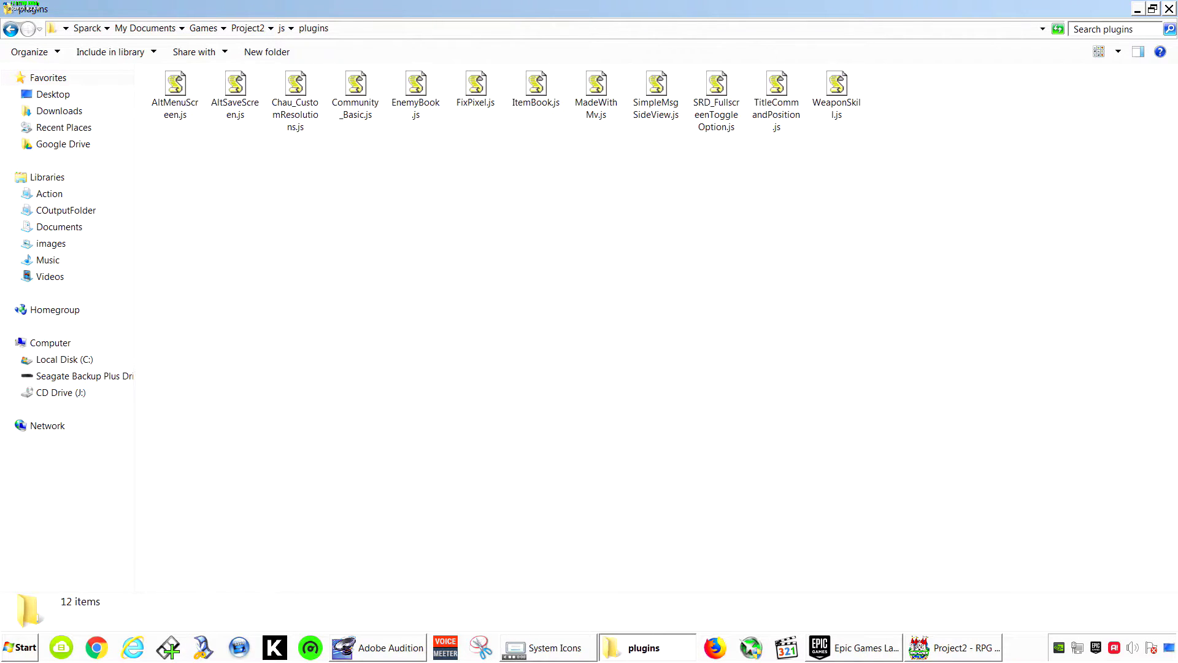
{"action": "left_click", "coordinate": [953, 143]}
{"action": "left_click", "coordinate": [512, 292], "text": "ctrl"}
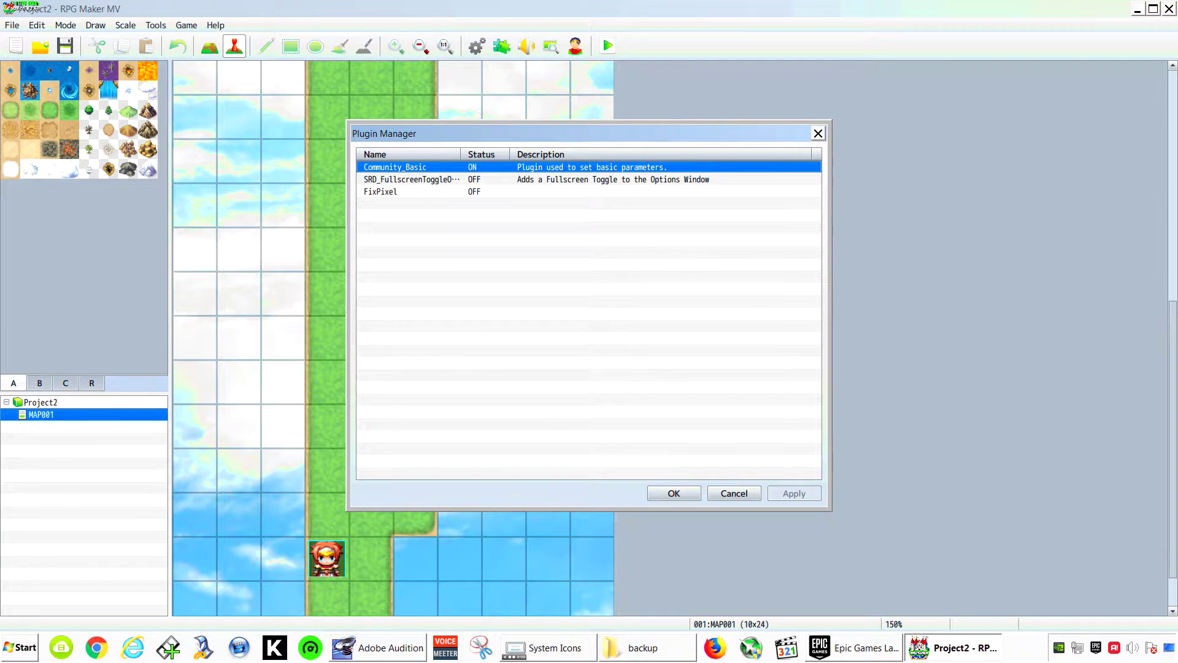
- Delete the fullscreen toggle and FixPixel entries from Plugin Manager and confirm
{"action": "right_click", "coordinate": [478, 179]}
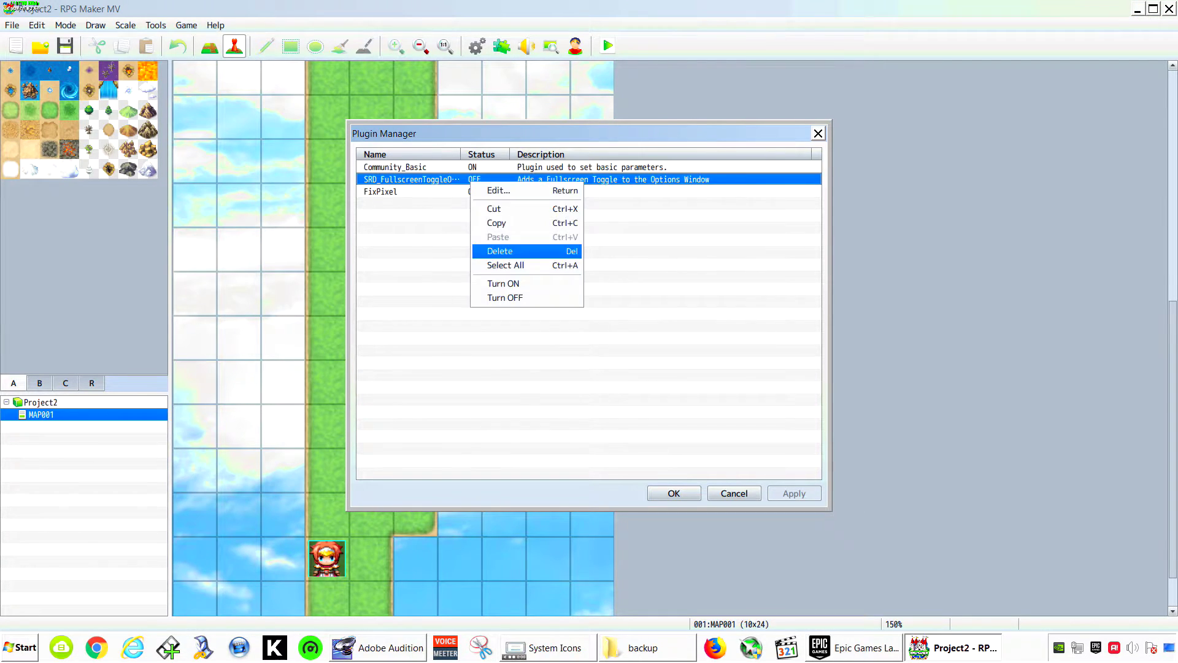
{"action": "left_click", "coordinate": [507, 248]}
{"action": "right_click", "coordinate": [478, 178]}
{"action": "left_click", "coordinate": [507, 248]}
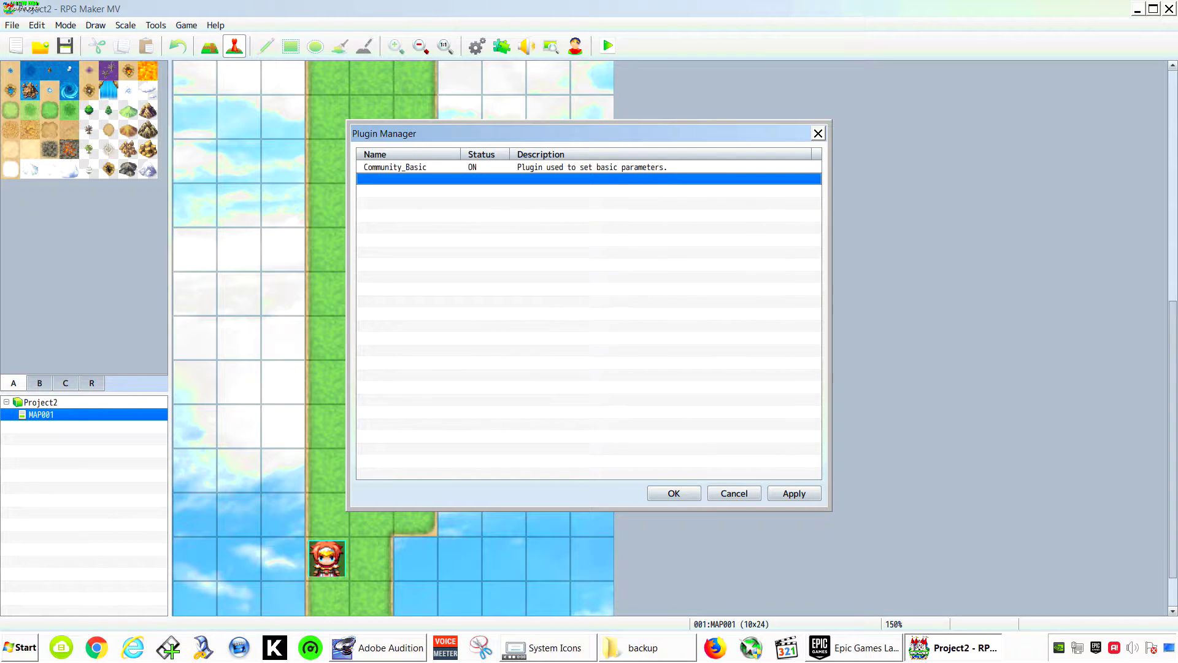
{"action": "left_click", "coordinate": [674, 494]}
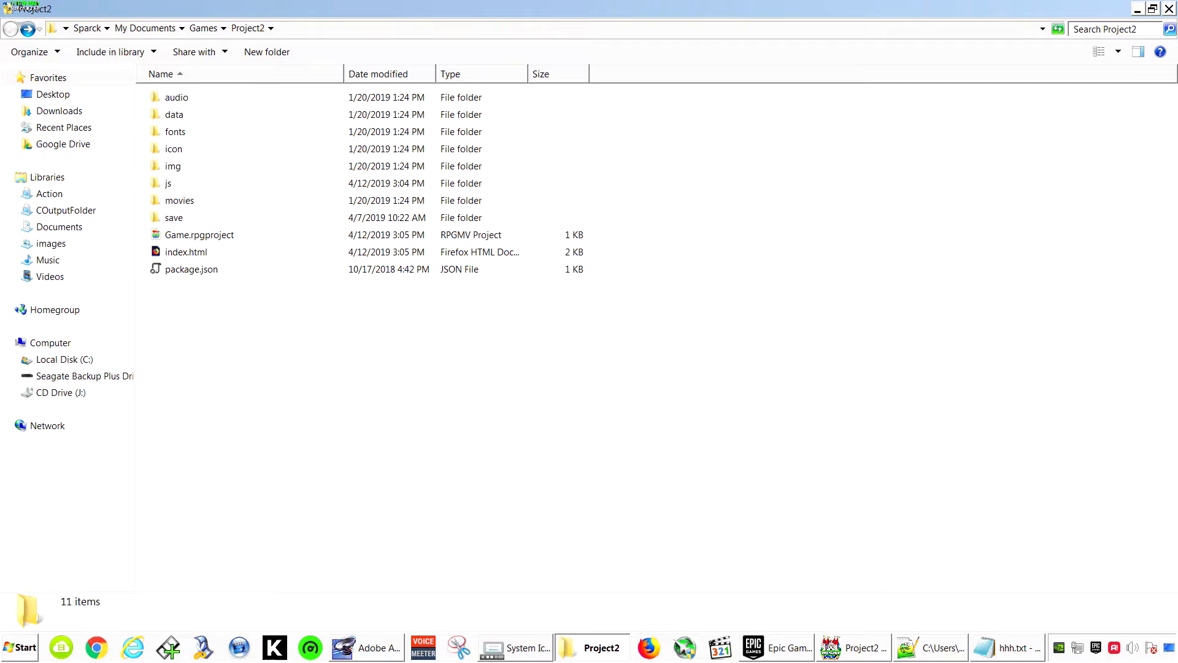
- Take SRD_FullscreenToggleOption.js from the Project2\js\backup folder
{"action": "key", "text": "BackSpace"}
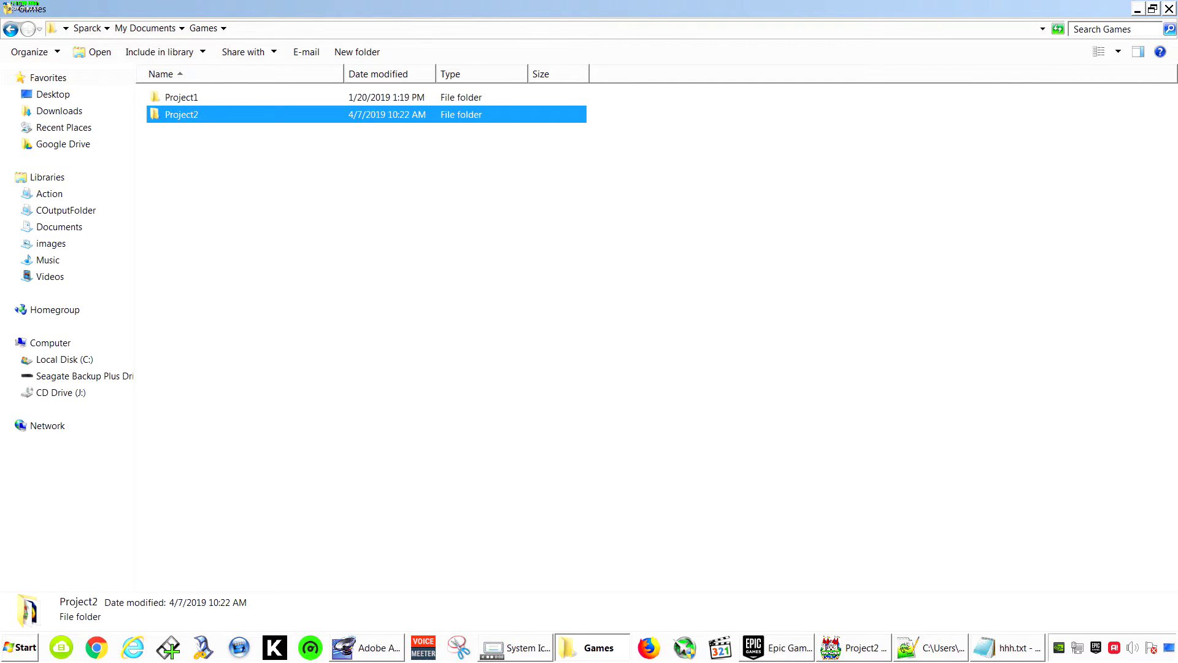
{"action": "key", "text": "Return"}
{"action": "key", "text": "Return"}
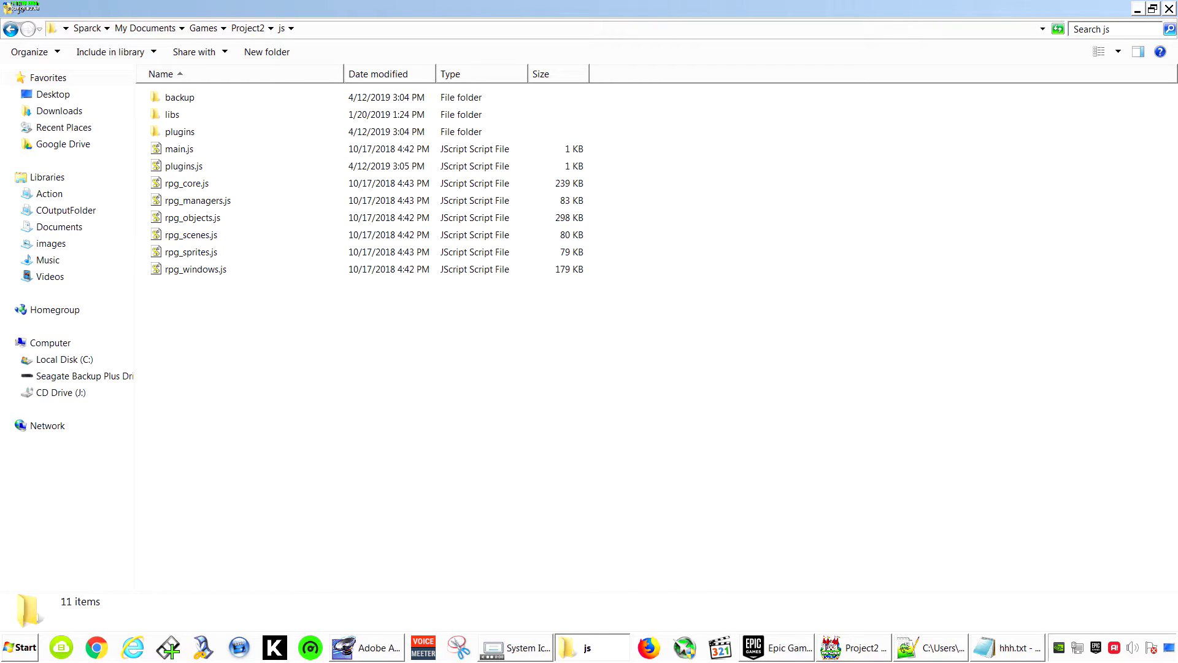
{"action": "key", "text": "Return"}
{"action": "key", "text": "Down"}
{"action": "key", "text": "Down"}
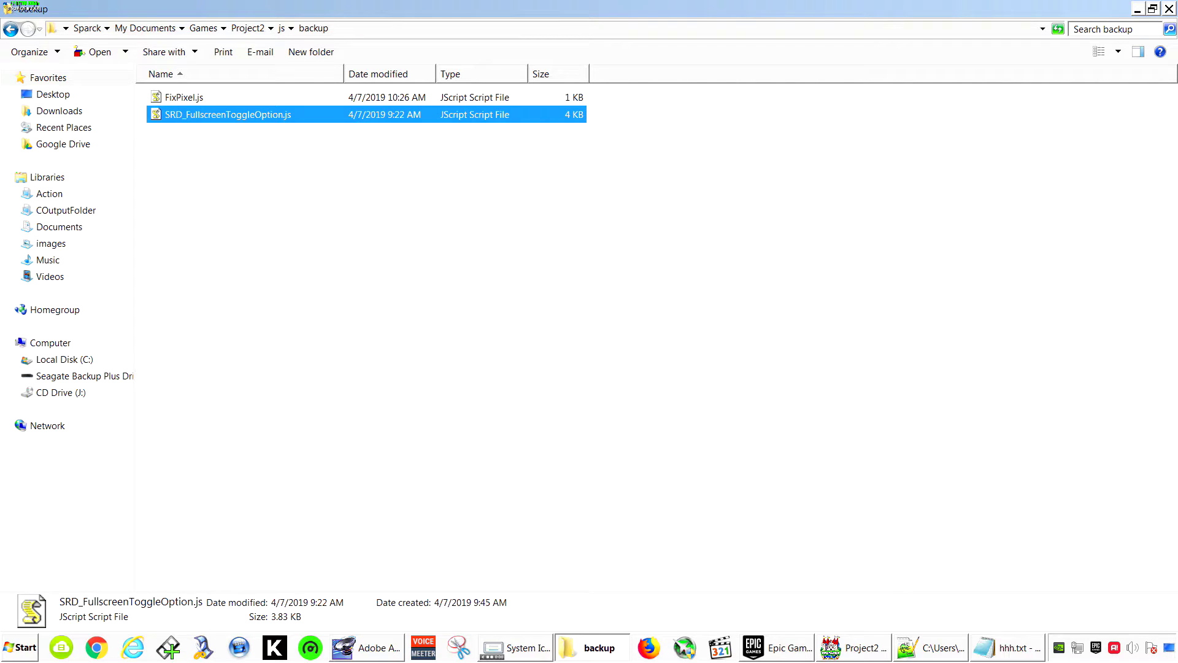
- Paste SRD_FullscreenToggleOption.js into the js\plugins folder
{"action": "key", "text": "BackSpace"}
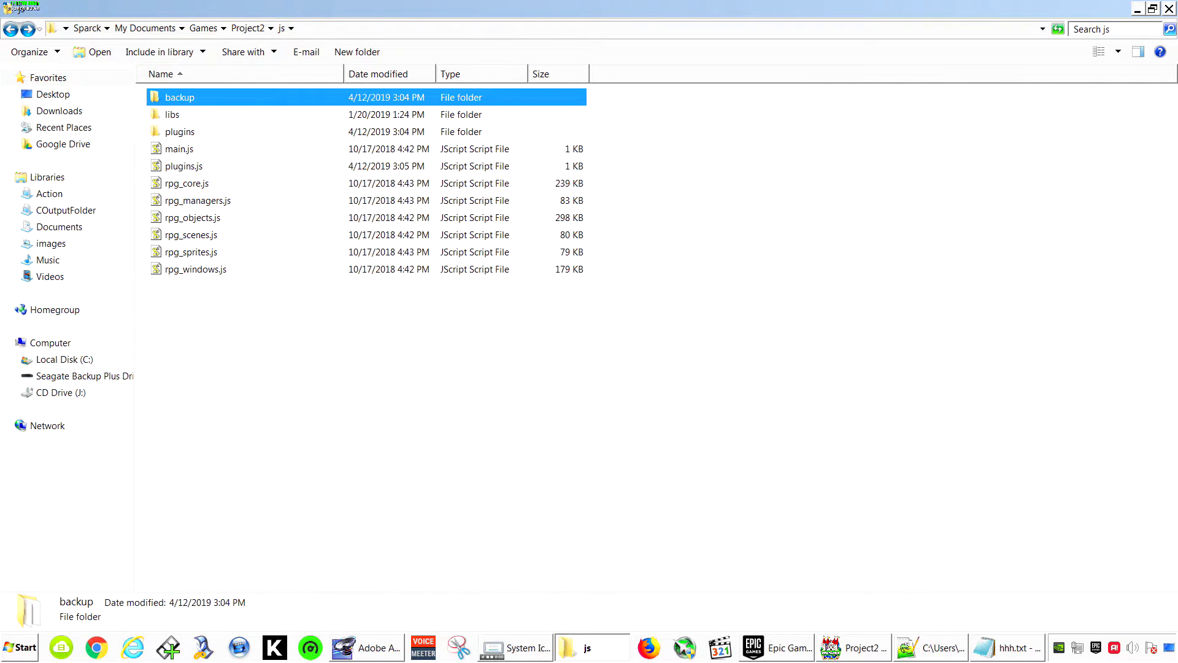
{"action": "key", "text": "BackSpace"}
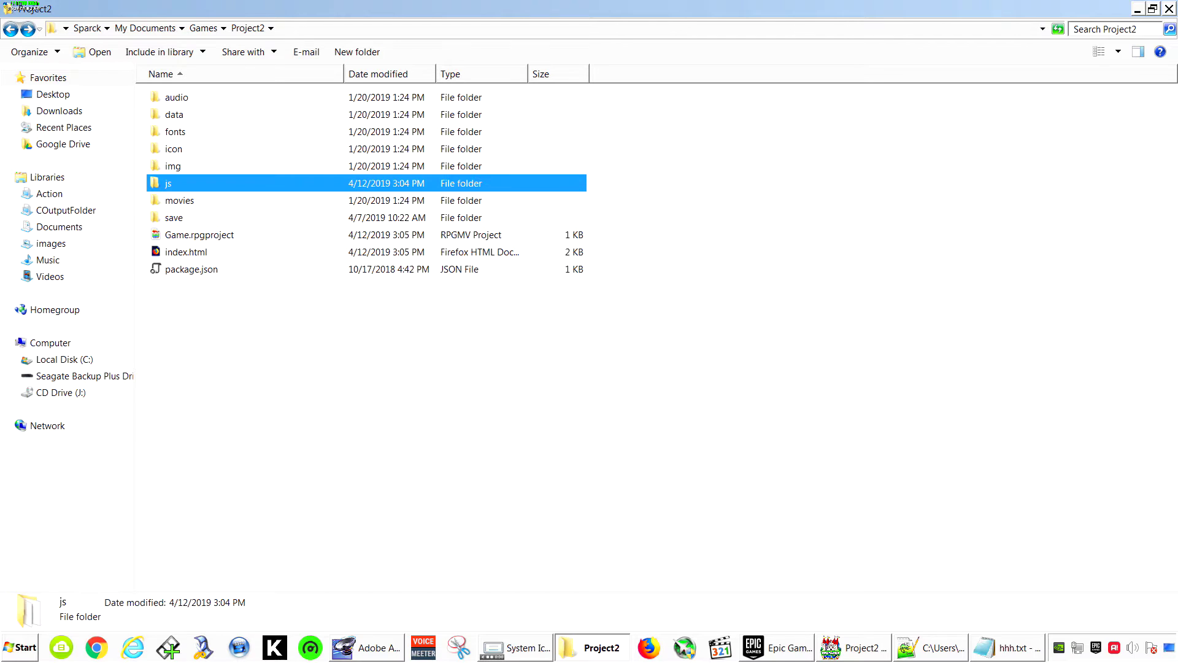
{"action": "key", "text": "Return"}
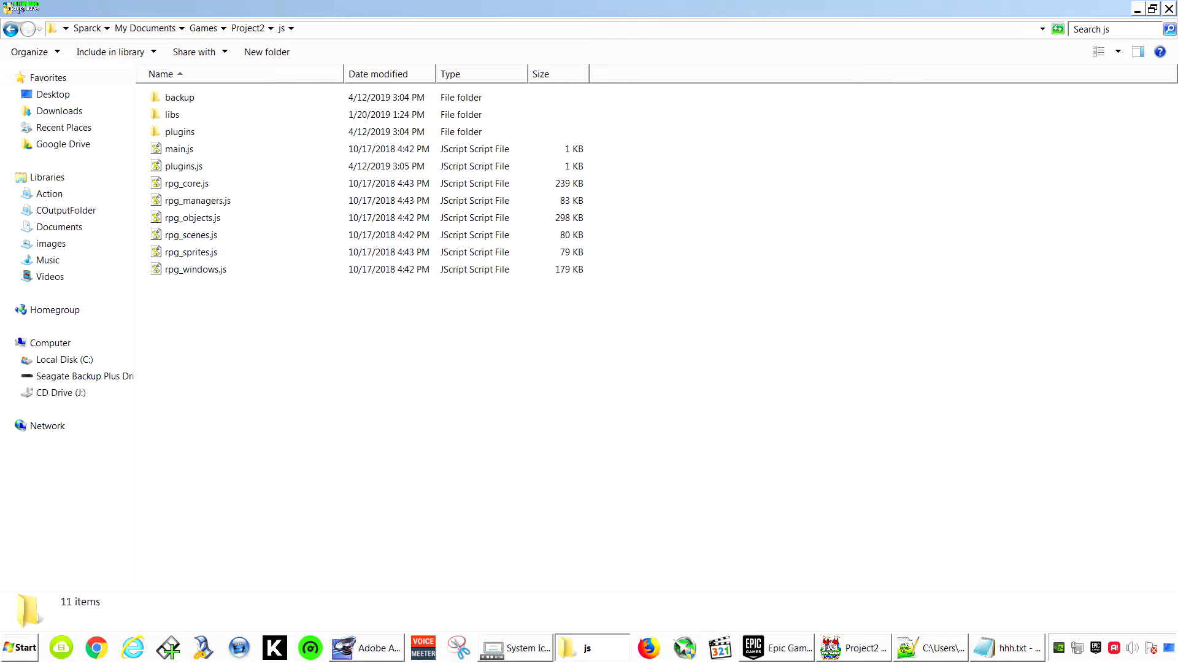
{"action": "double_click", "coordinate": [179, 131]}
{"action": "right_click", "coordinate": [644, 350]}
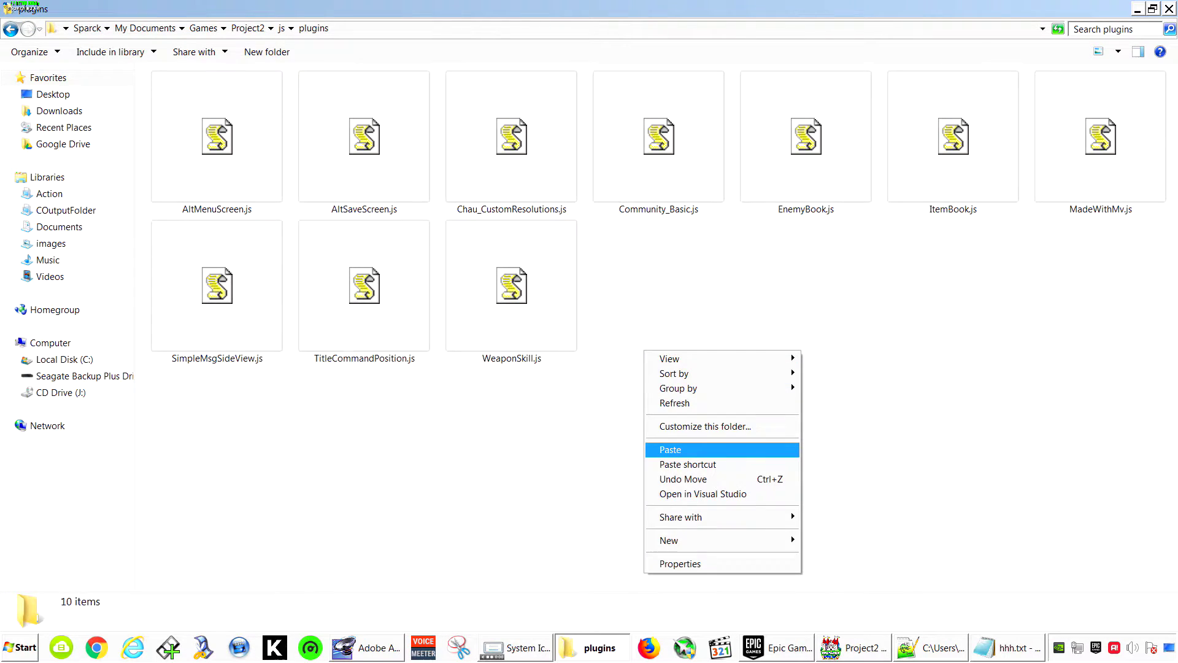
{"action": "left_click", "coordinate": [670, 449]}
- Add SRD_FullscreenToggleOption to an empty slot in Project2's Plugin Manager
{"action": "left_click", "coordinate": [854, 648]}
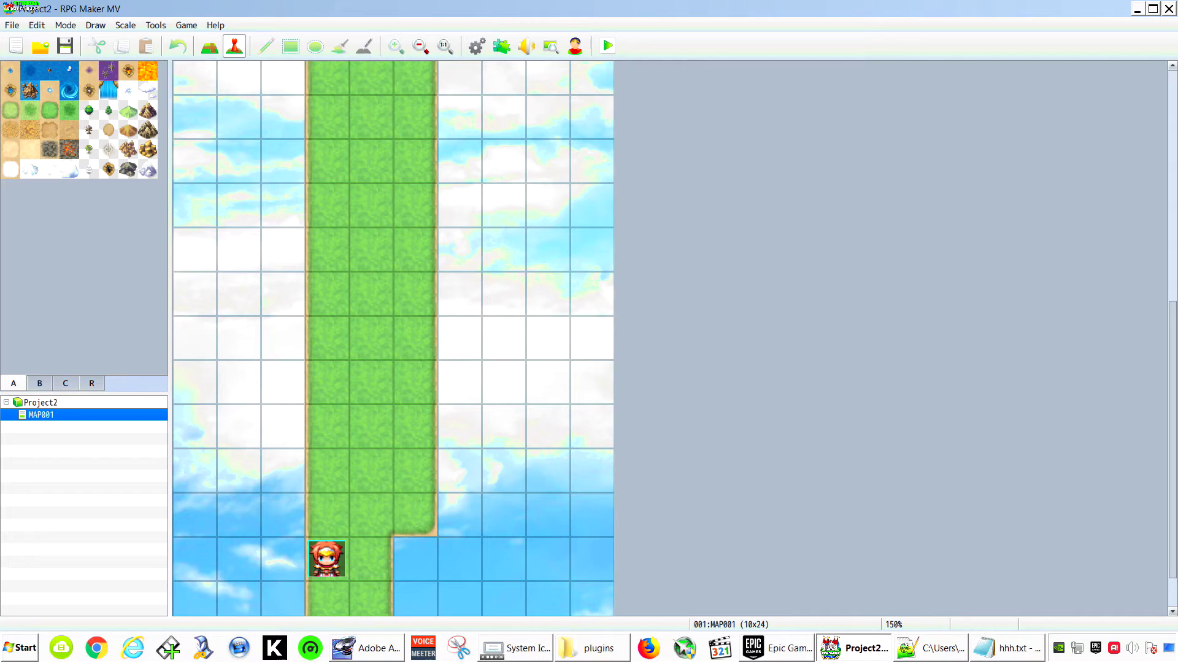
{"action": "left_click", "coordinate": [502, 47]}
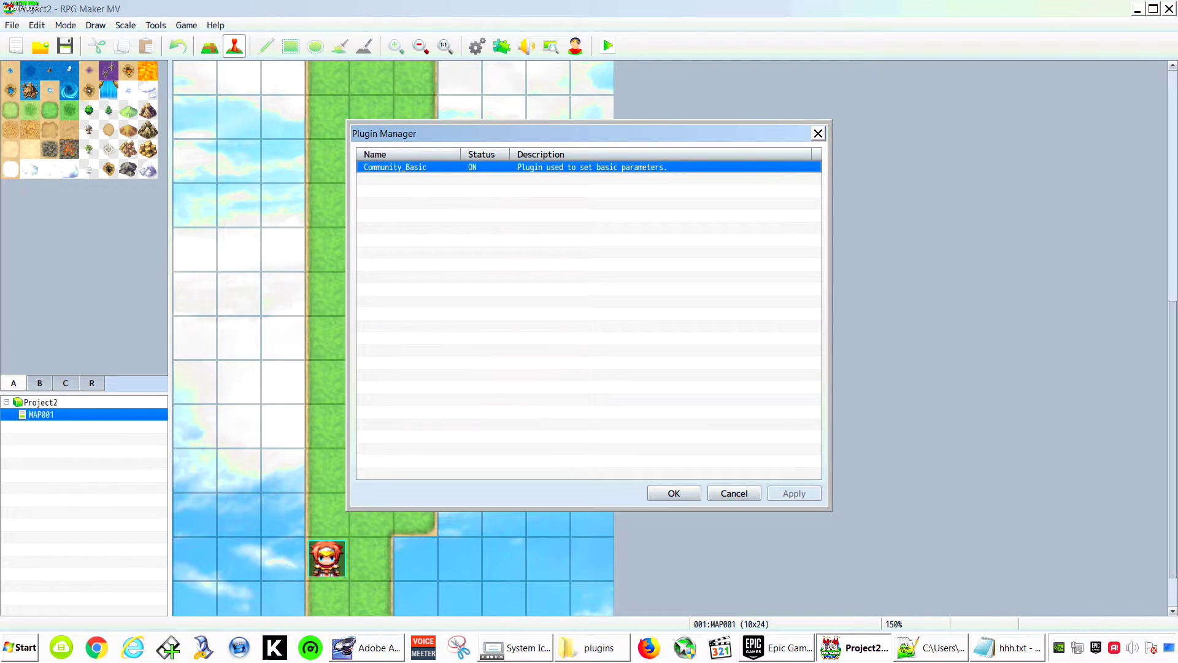
{"action": "right_click", "coordinate": [420, 179]}
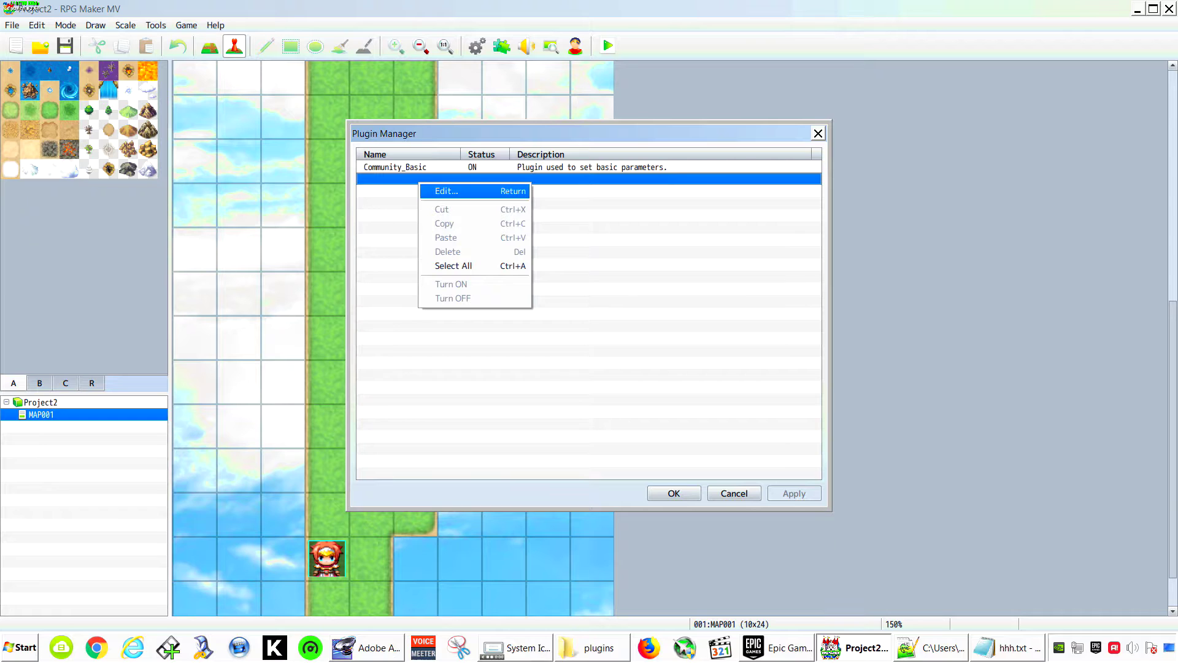
{"action": "left_click", "coordinate": [447, 190]}
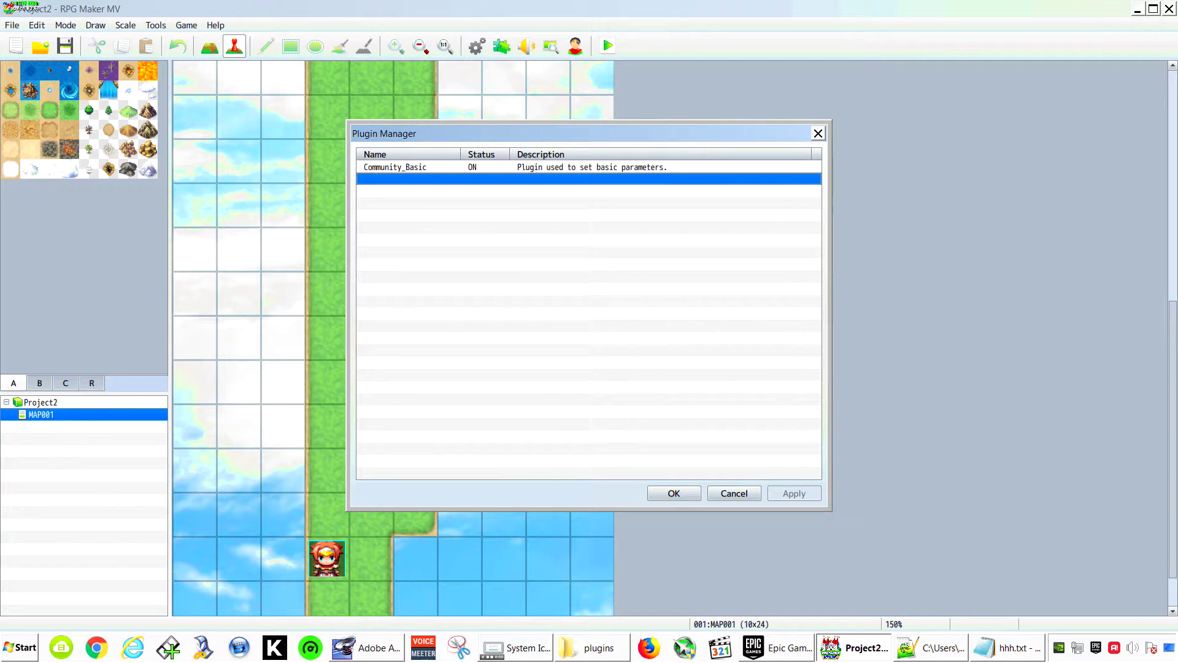
{"action": "right_click", "coordinate": [419, 180]}
{"action": "left_click", "coordinate": [447, 190]}
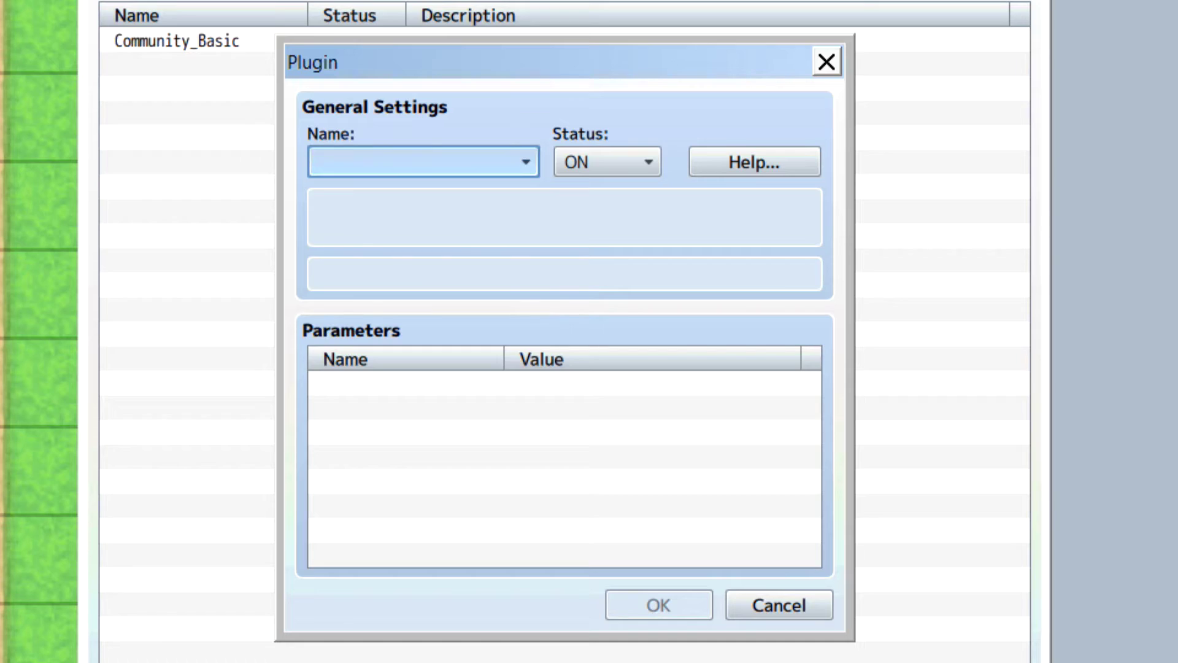
{"action": "left_click", "coordinate": [422, 163]}
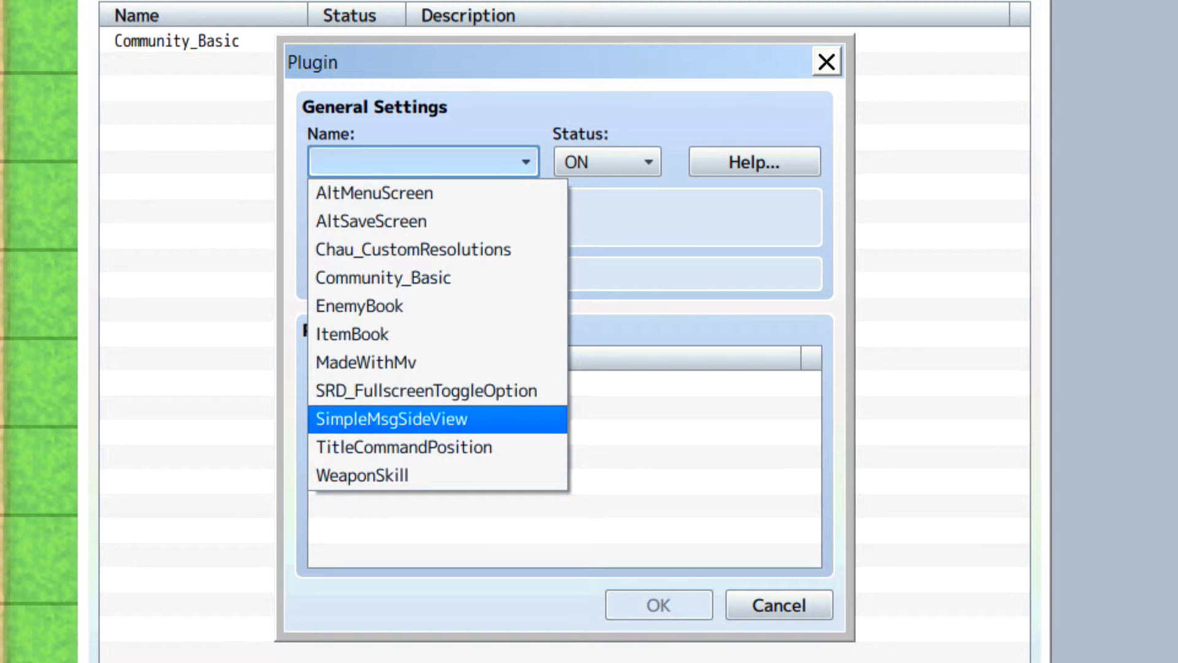
{"action": "left_click", "coordinate": [426, 391]}
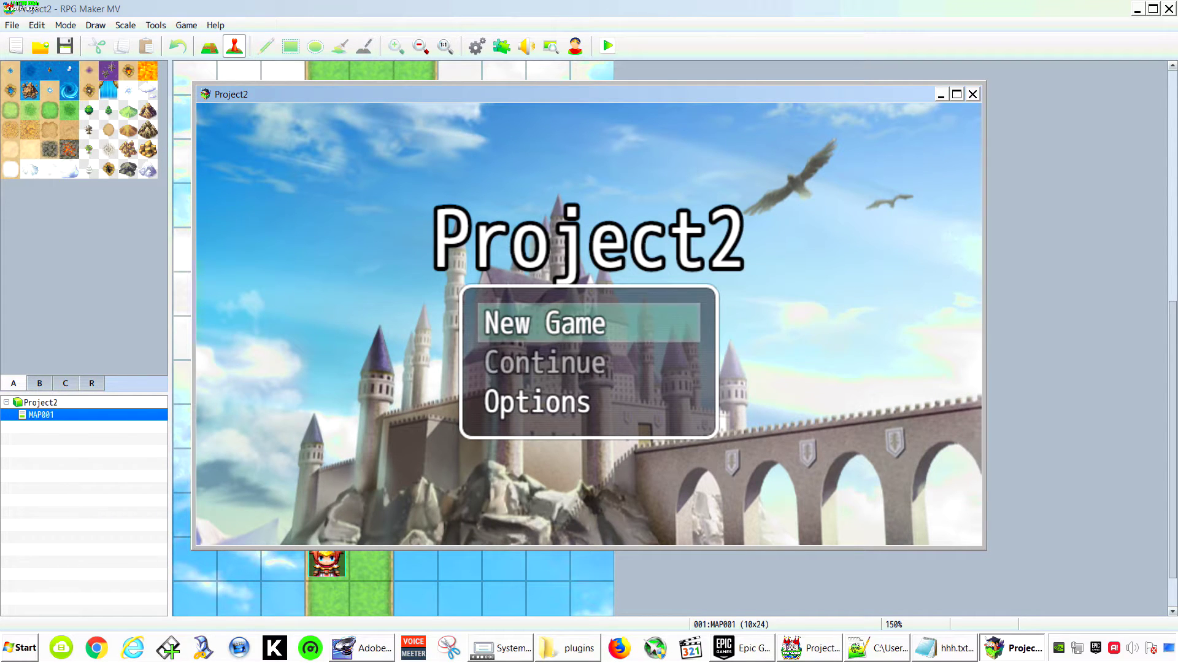
- Turn the Fullscreen option ON from the title screen's Options menu
{"action": "key", "text": "Down"}
{"action": "key", "text": "Down"}
{"action": "key", "text": "Return"}
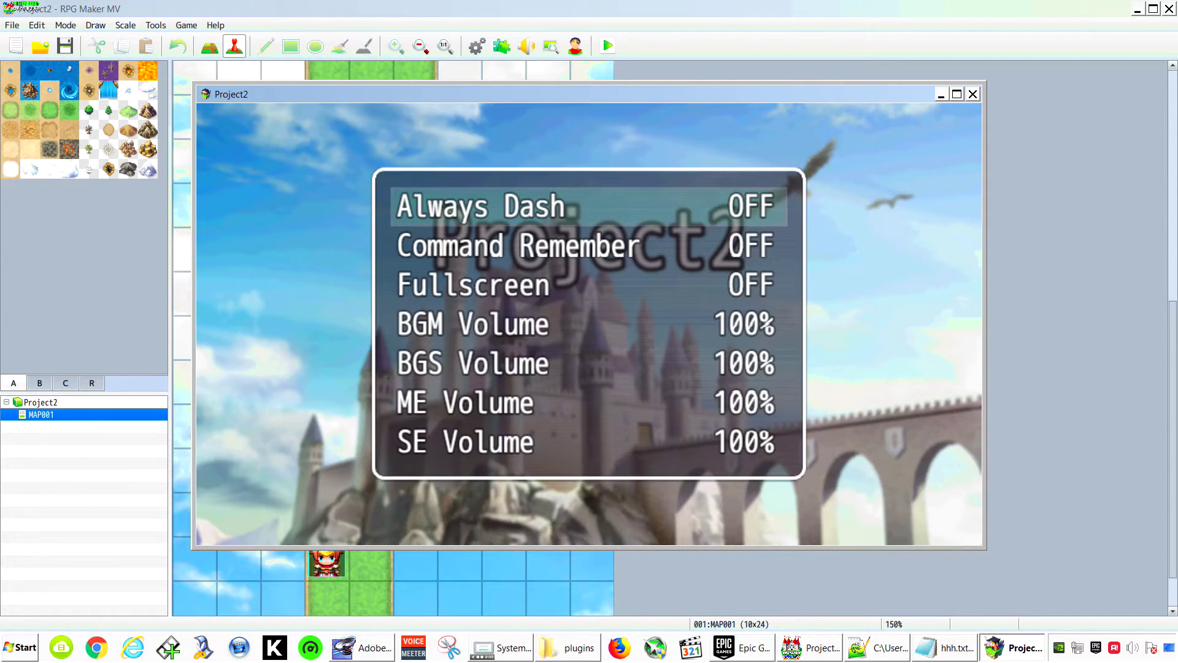
{"action": "key", "text": "Down"}
{"action": "key", "text": "Down"}
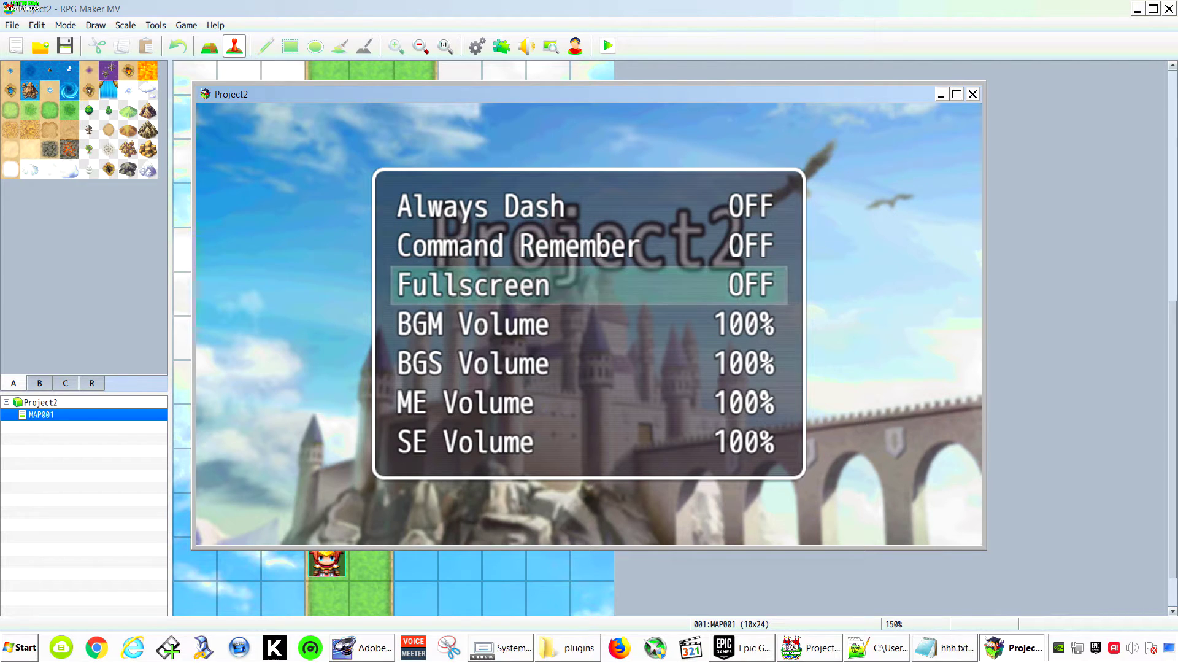
{"action": "key", "text": "Return"}
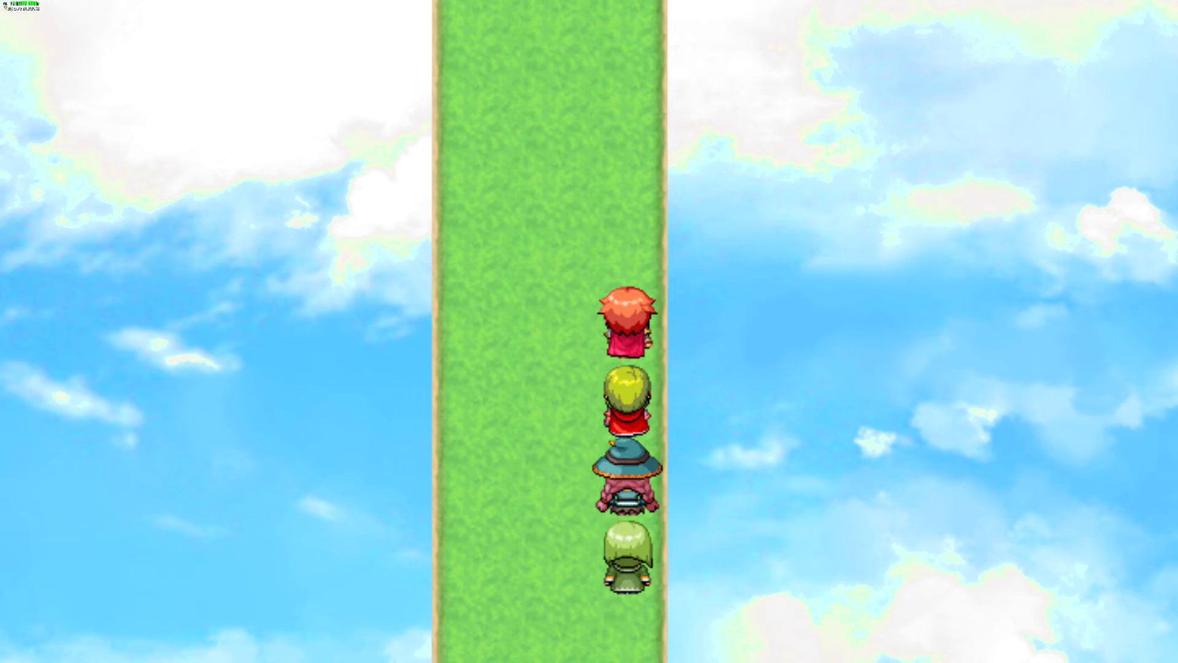
- Walk the party north and west near the junction, then close the playtest
{"action": "key", "text": "Up"}
{"action": "key", "text": "Up"}
{"action": "key", "text": "Left"}
{"action": "key", "text": "Left"}
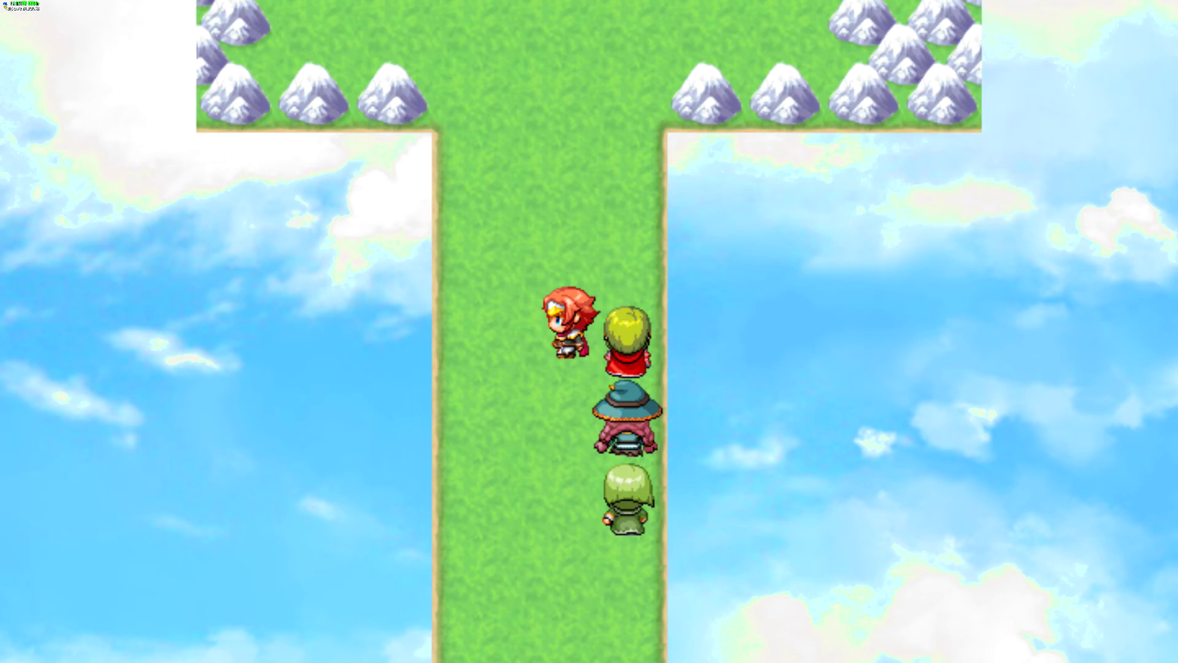
{"action": "key", "text": "alt+F4"}
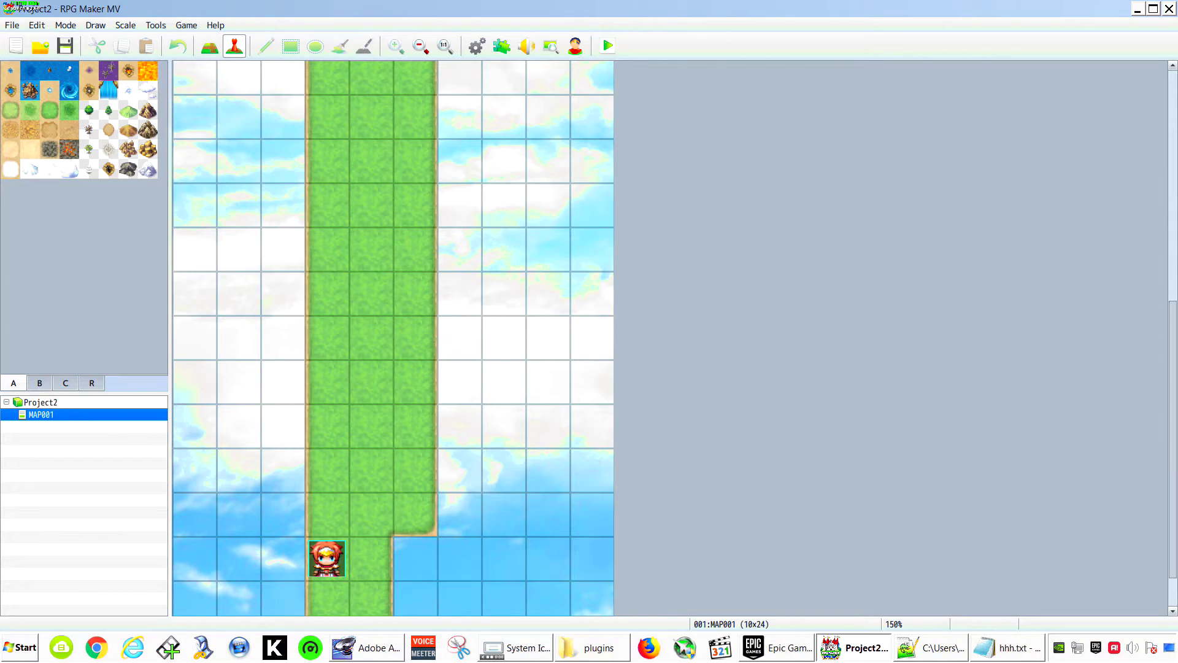
- Select FixPixel.js in the js backup folder for copying
{"action": "left_click", "coordinate": [599, 647]}
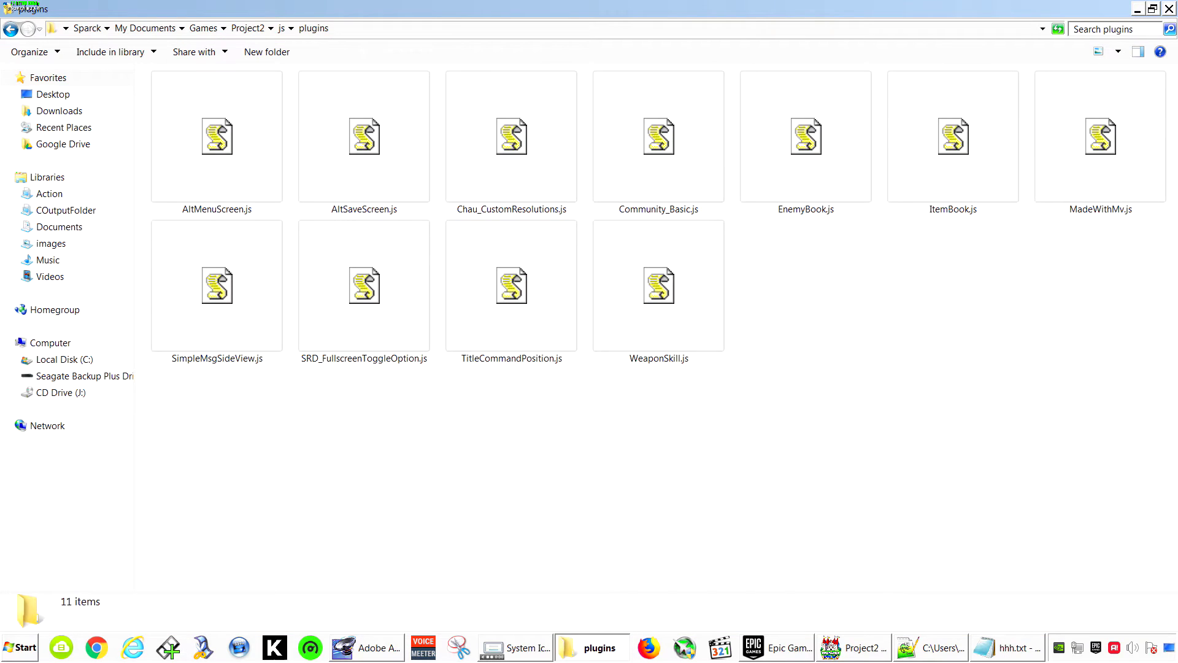
{"action": "left_click", "coordinate": [11, 29]}
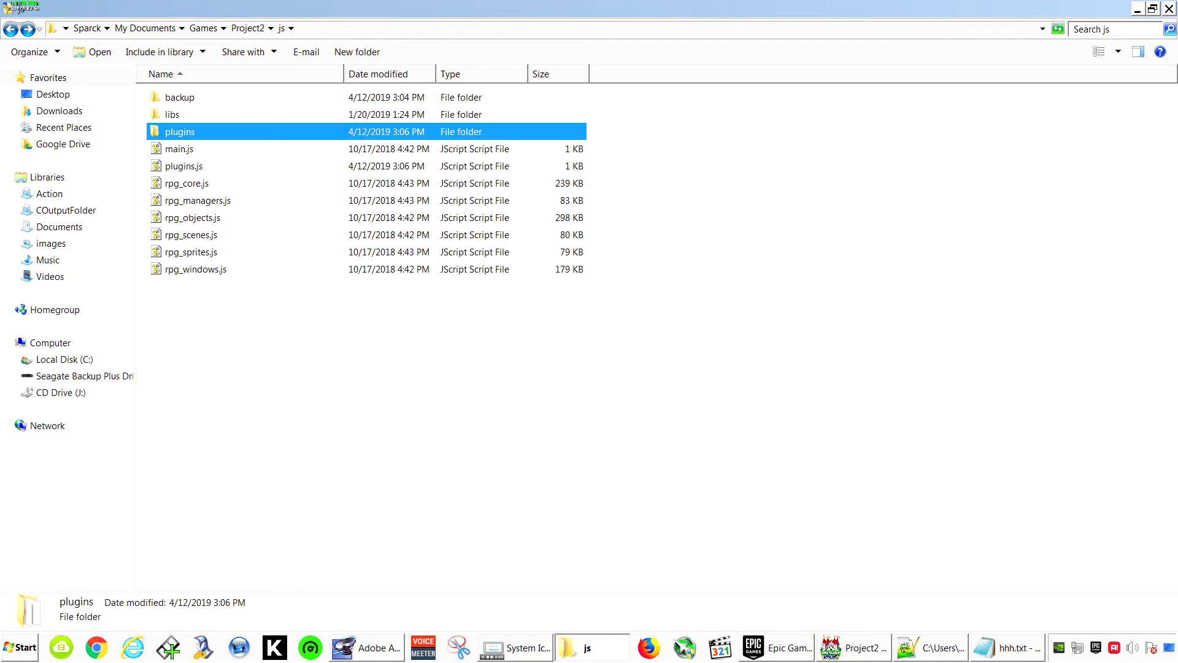
{"action": "double_click", "coordinate": [179, 97]}
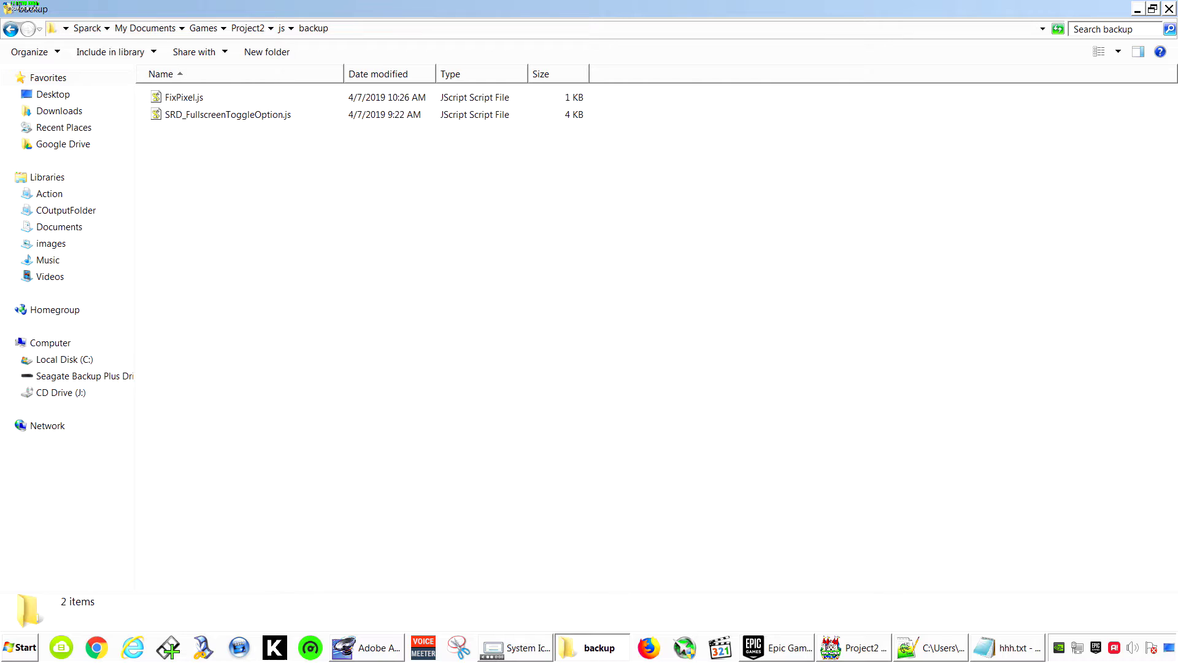
{"action": "left_click", "coordinate": [184, 97]}
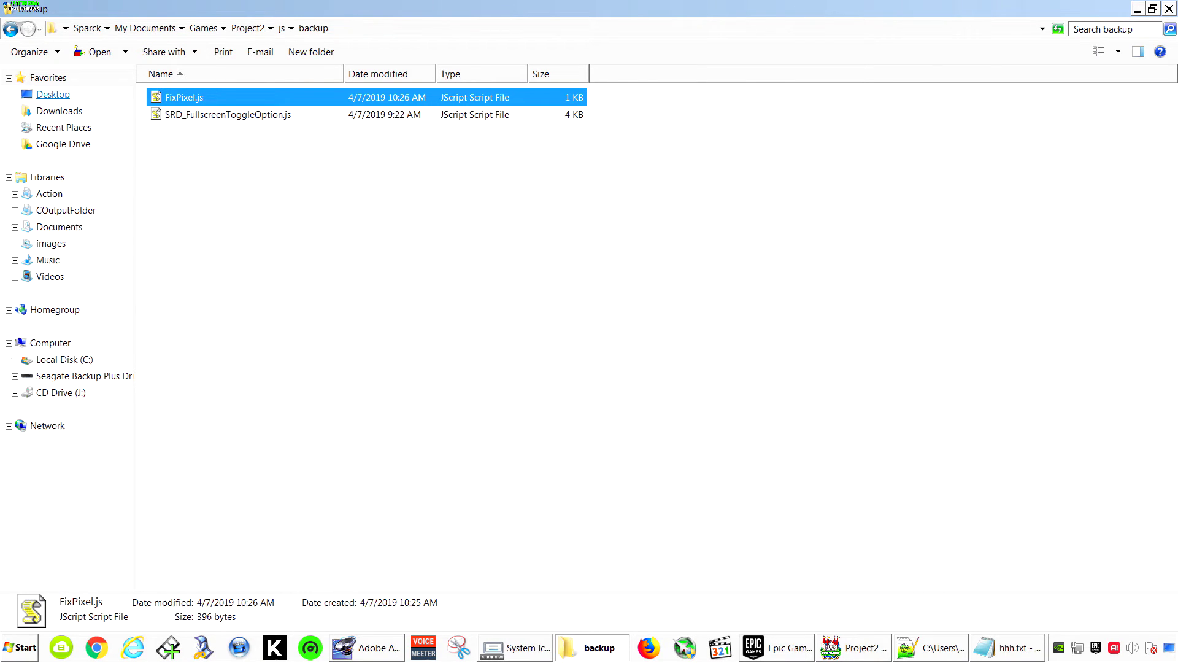
- Paste FixPixel.js into js\plugins, bringing the folder to twelve scripts
{"action": "key", "text": "BackSpace"}
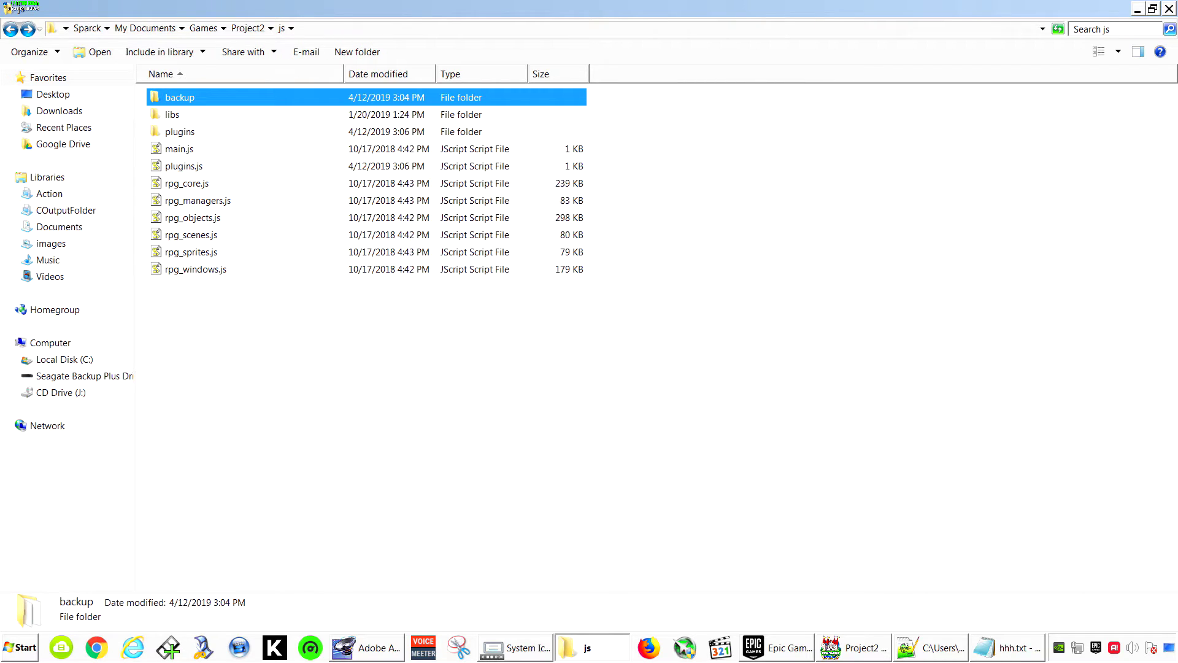
{"action": "double_click", "coordinate": [179, 131]}
{"action": "right_click", "coordinate": [747, 207]}
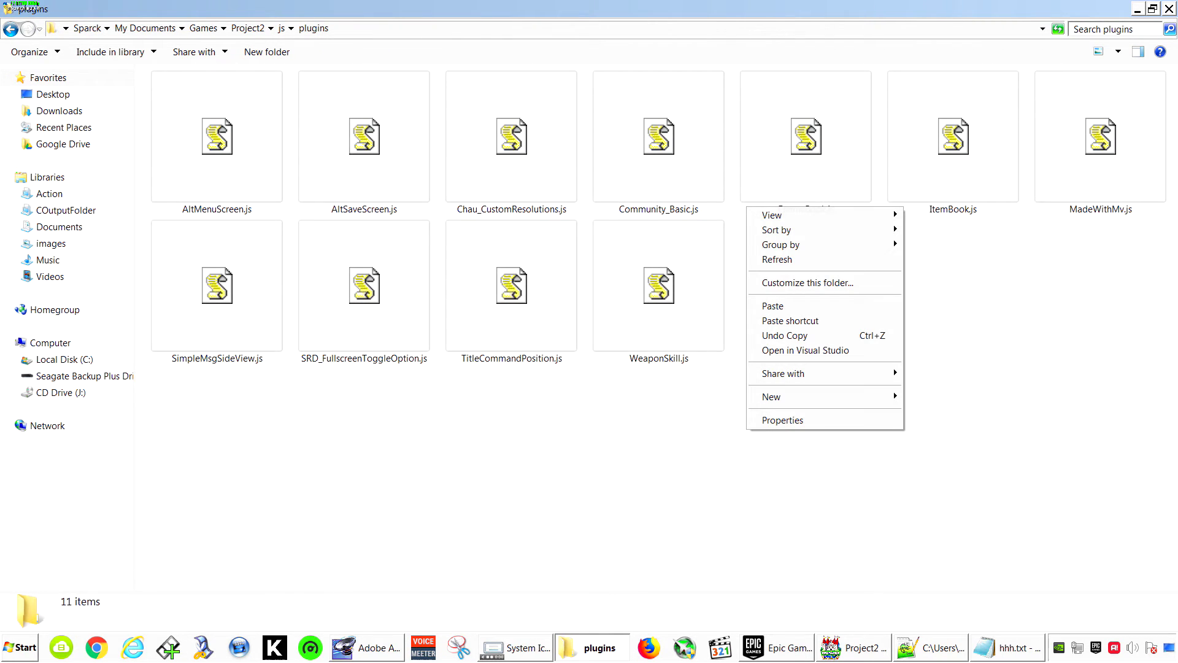
{"action": "left_click", "coordinate": [772, 306]}
{"action": "left_click", "coordinate": [920, 414]}
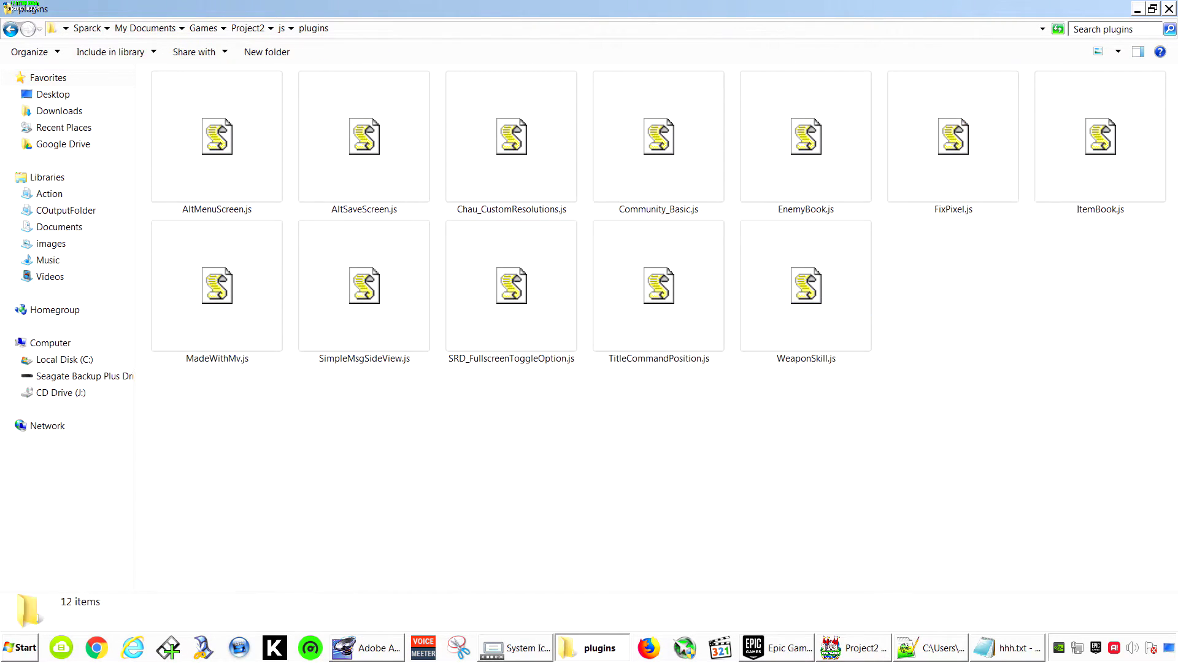
- Add FixPixel to the next empty slot in Plugin Manager and confirm the list
{"action": "left_click", "coordinate": [854, 647]}
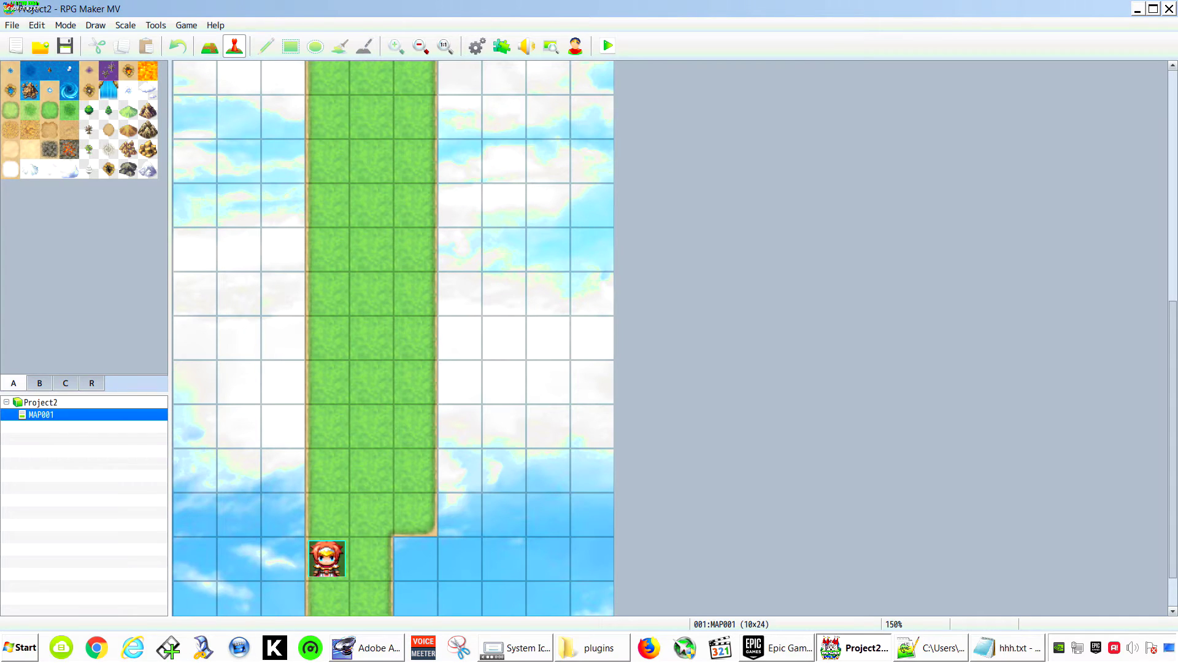
{"action": "left_click", "coordinate": [502, 46]}
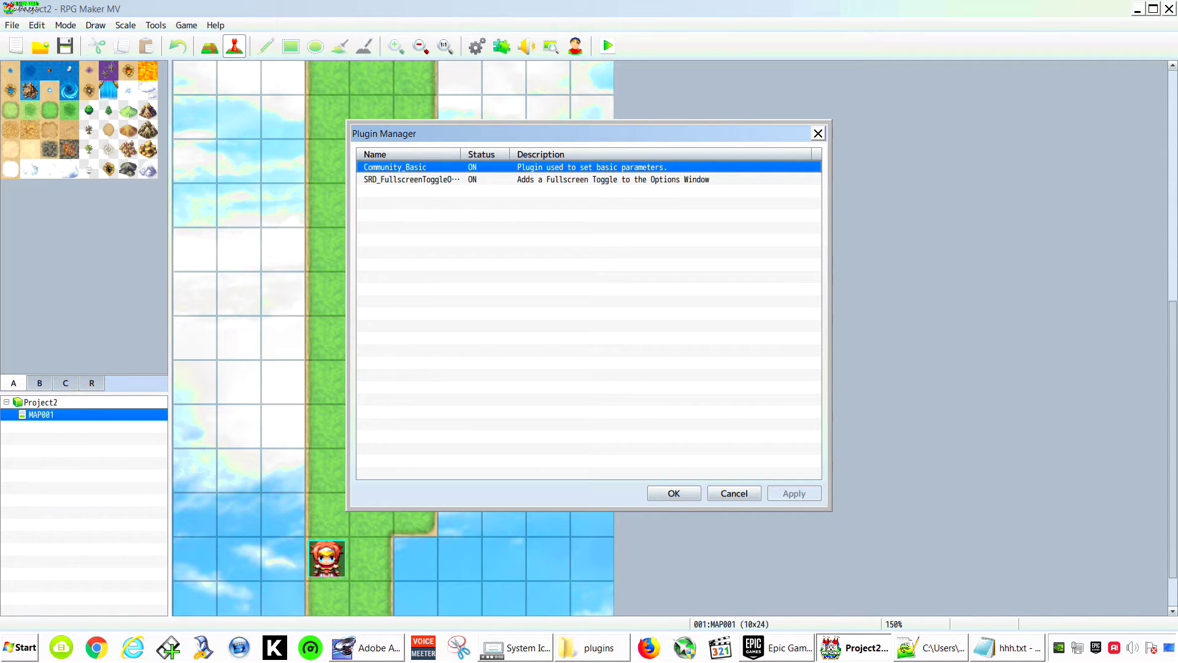
{"action": "right_click", "coordinate": [405, 191]}
{"action": "left_click", "coordinate": [433, 203]}
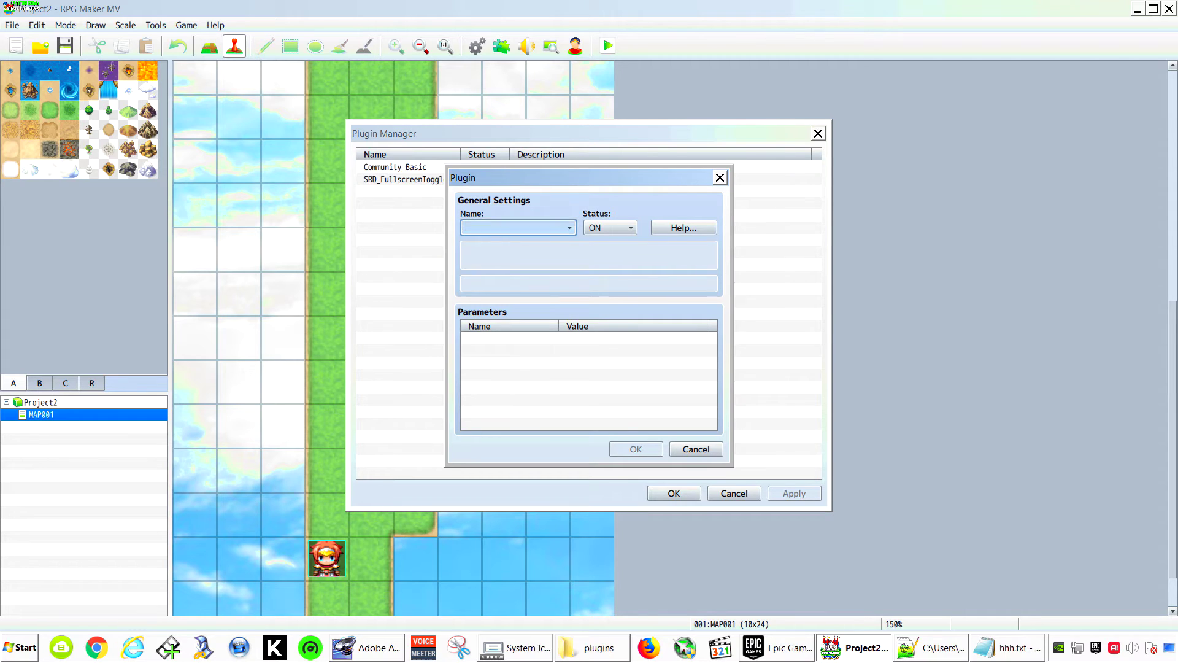
{"action": "left_click", "coordinate": [516, 227]}
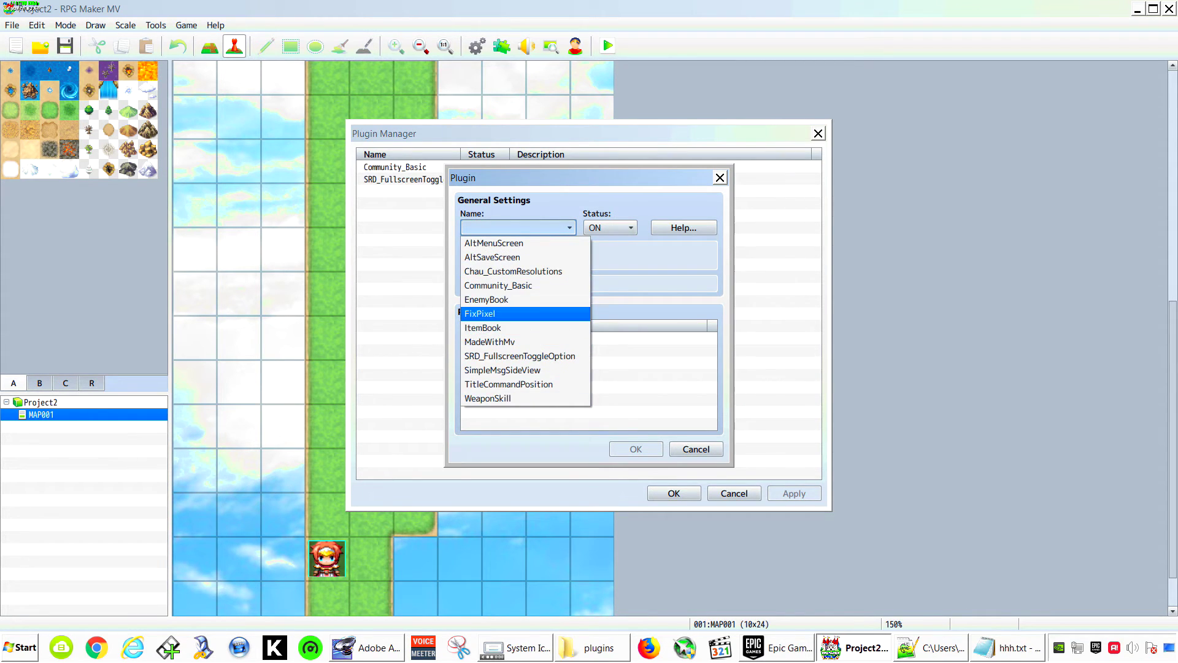
{"action": "left_click", "coordinate": [516, 313]}
{"action": "left_click", "coordinate": [636, 449]}
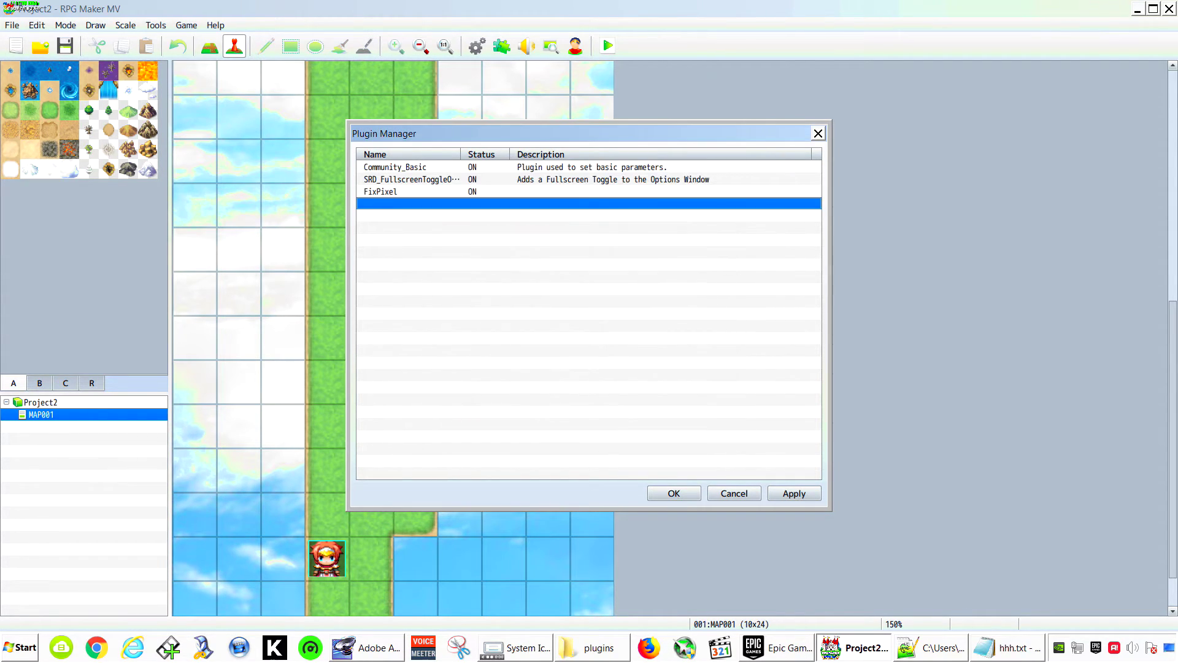
{"action": "left_click", "coordinate": [673, 493]}
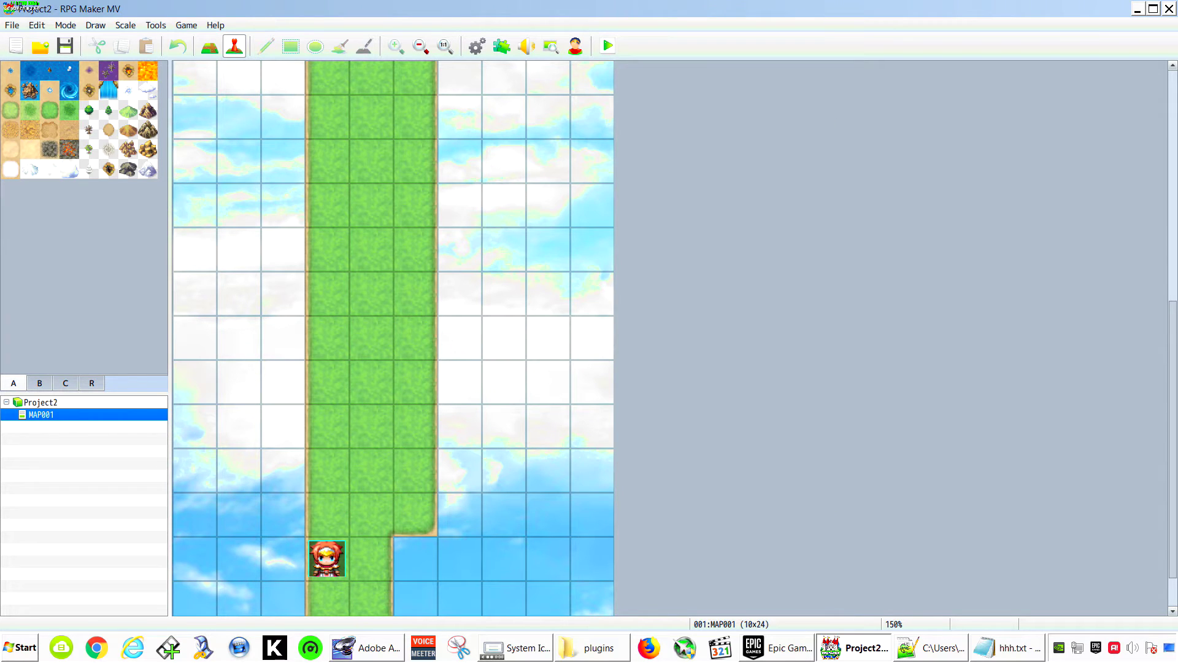
- Save and playtest, walking the party up the grass path into the clearing
{"action": "left_click", "coordinate": [606, 46]}
{"action": "left_click", "coordinate": [536, 351]}
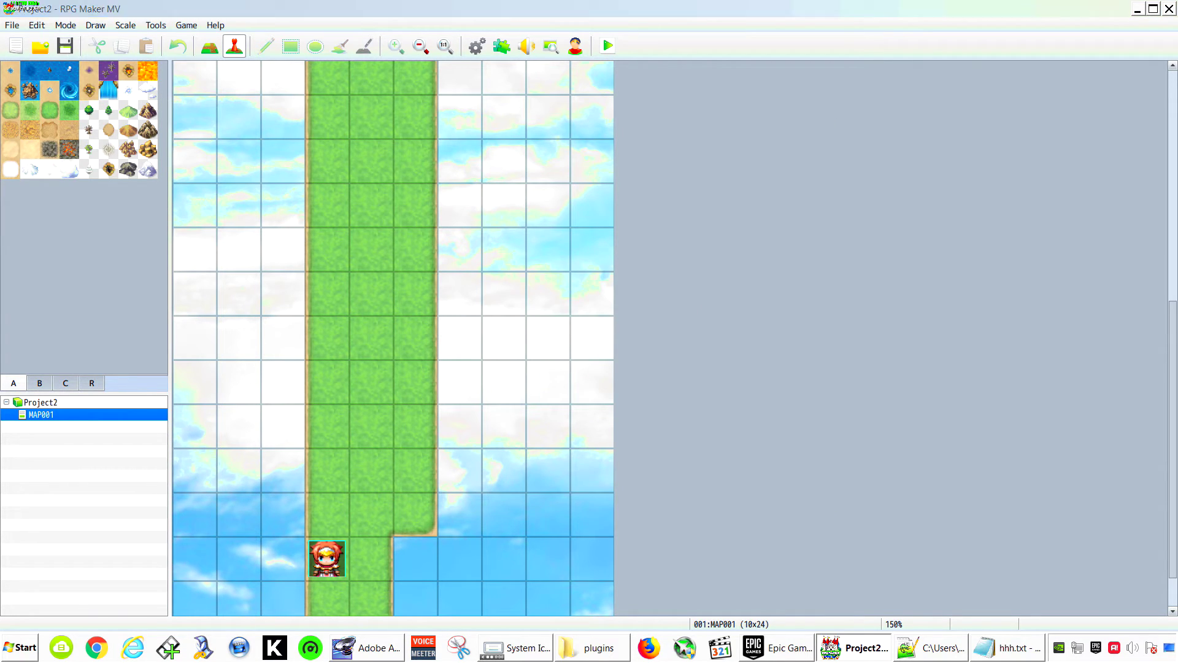
{"action": "key", "text": "Up"}
{"action": "key", "text": "Up"}
{"action": "key", "text": "Right"}
{"action": "key", "text": "Up"}
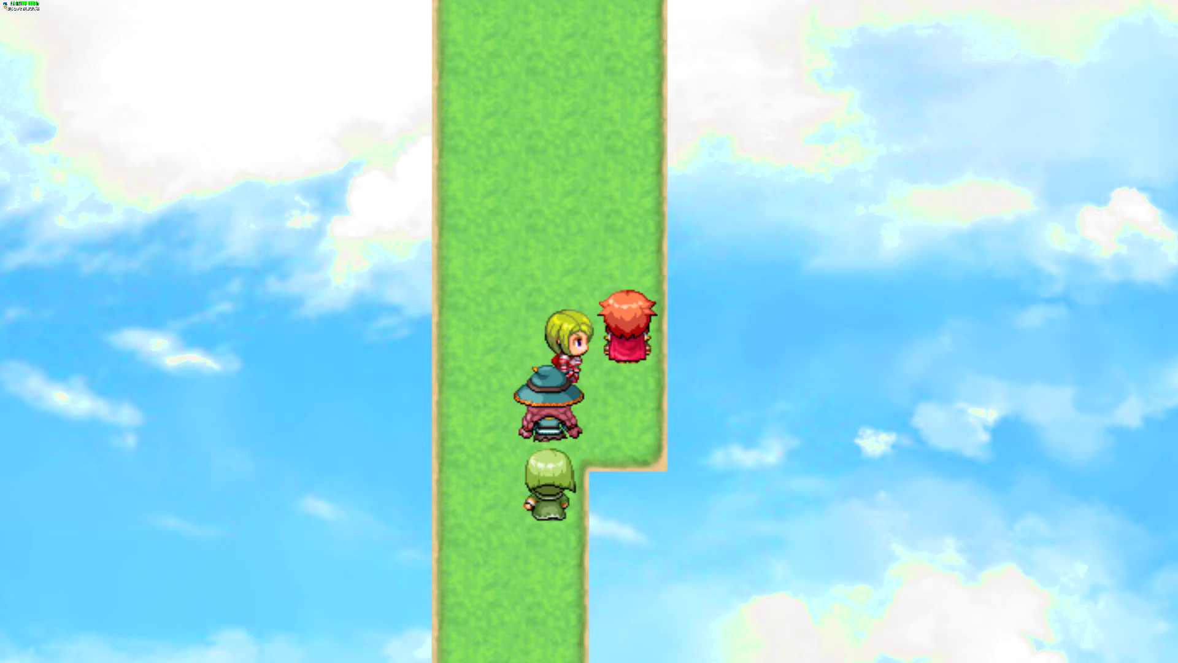
{"action": "key", "text": "Up"}
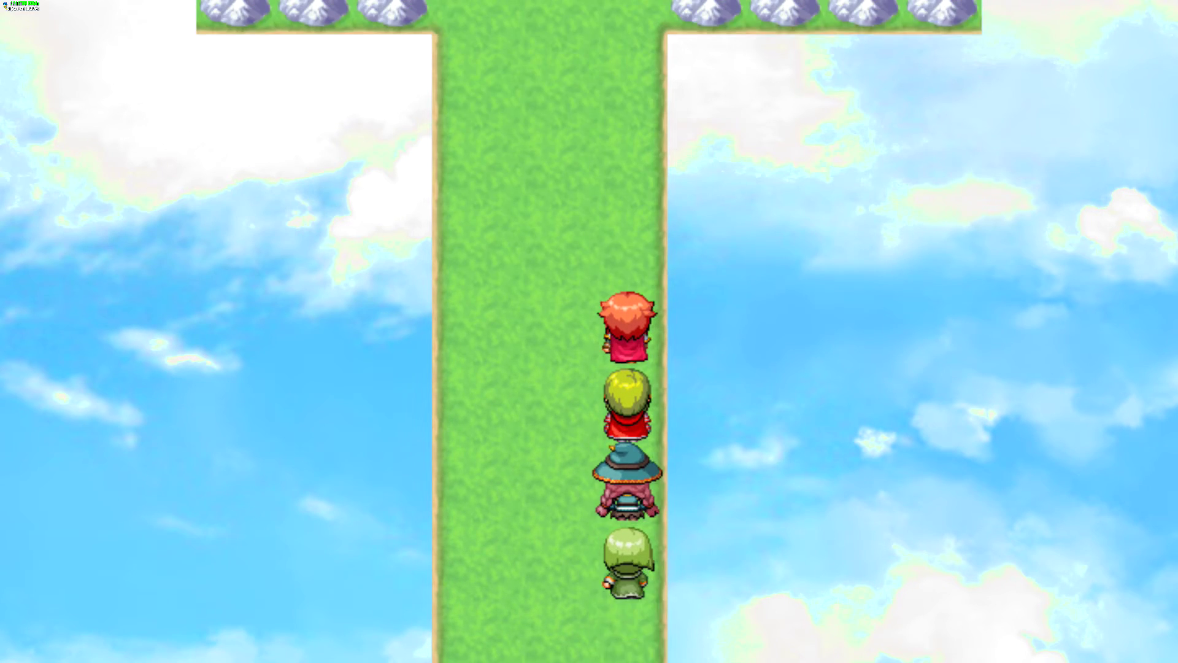
{"action": "key", "text": "Up"}
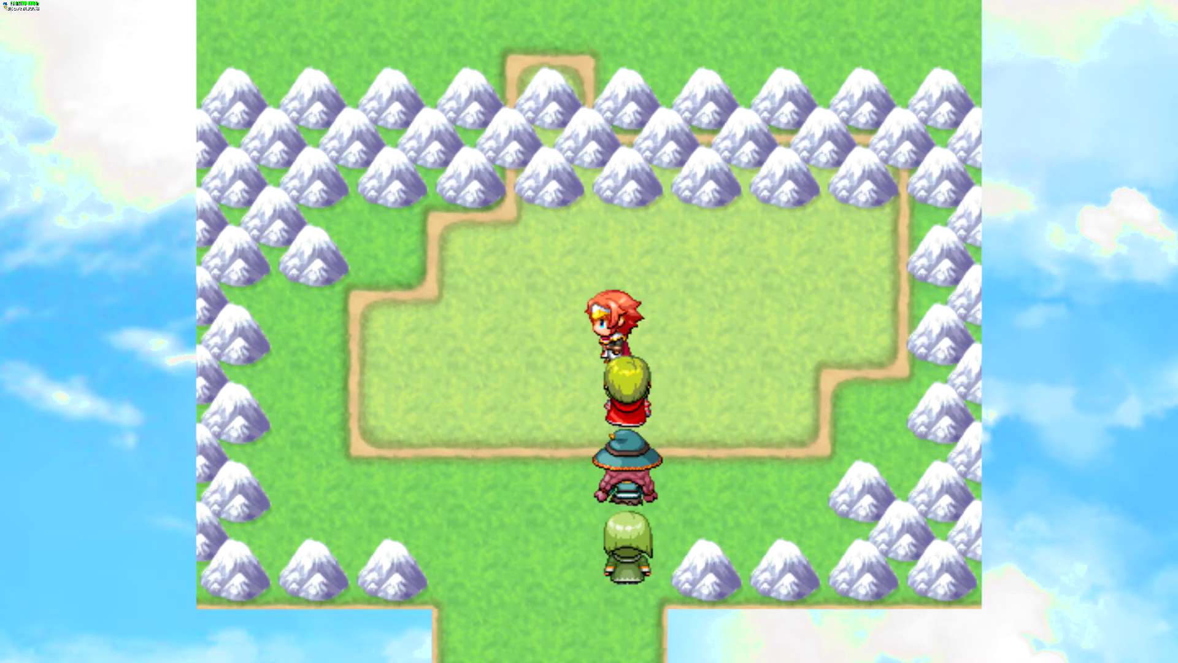
{"action": "key", "text": "Left"}
- End the playtest and select the style line in the hhh.txt notes
{"action": "key", "text": "alt+F4"}
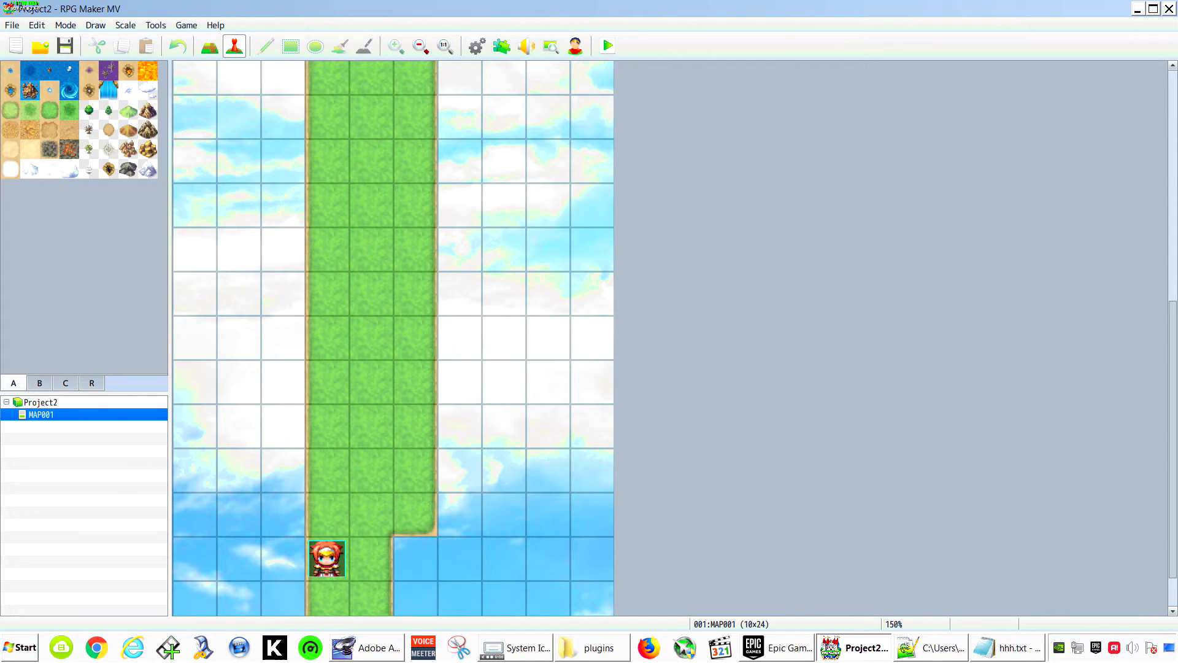
{"action": "key", "text": "alt+Tab"}
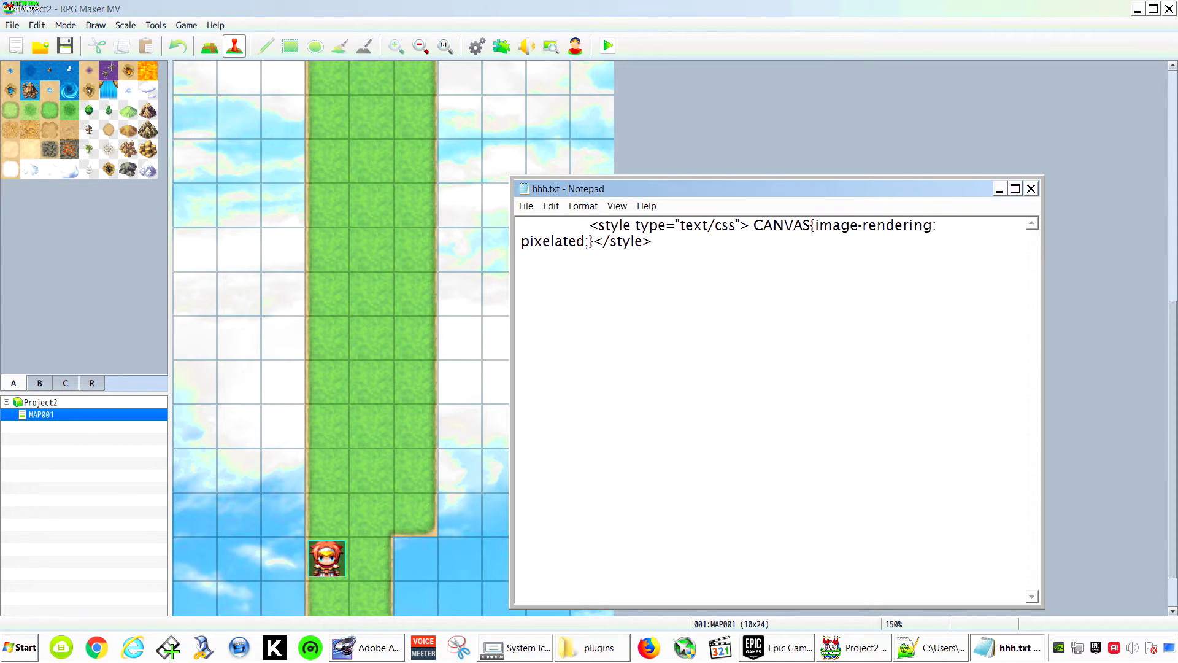
{"action": "key", "text": "ctrl+a"}
{"action": "key", "text": "ctrl+c"}
{"action": "left_click_drag", "start_coordinate": [782, 189], "coordinate": [784, 172]}
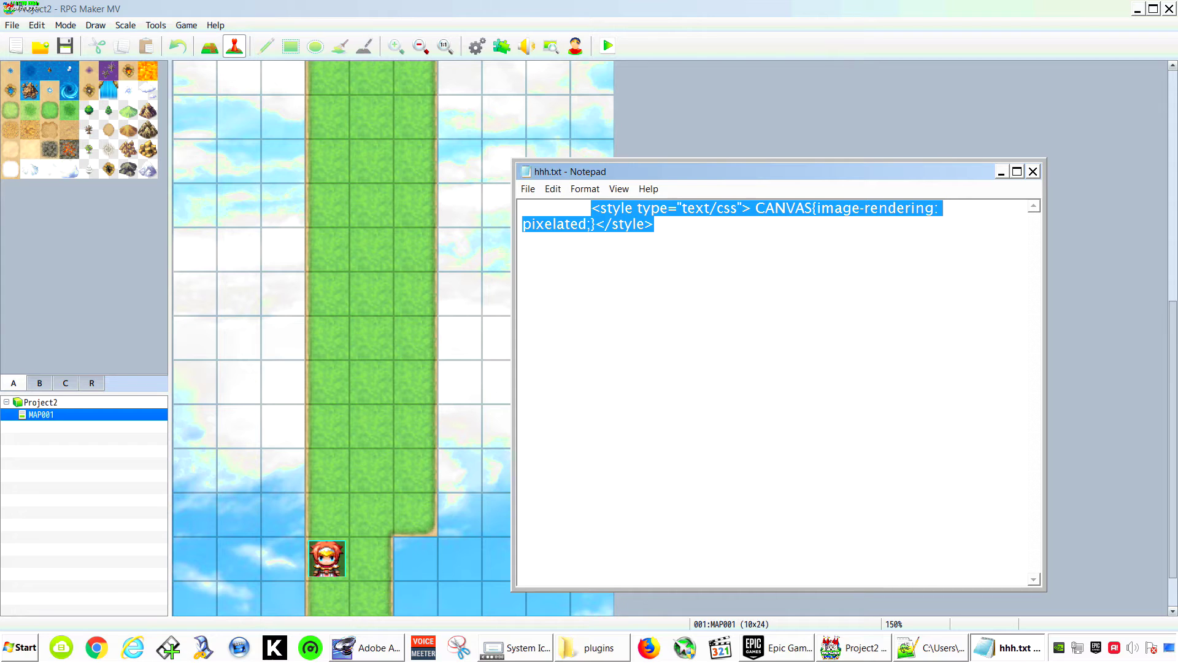
- Open Project2's index.html with Notepad++ from the file browser
{"action": "key", "text": "alt+Tab"}
{"action": "left_click", "coordinate": [249, 27]}
{"action": "left_click", "coordinate": [186, 251]}
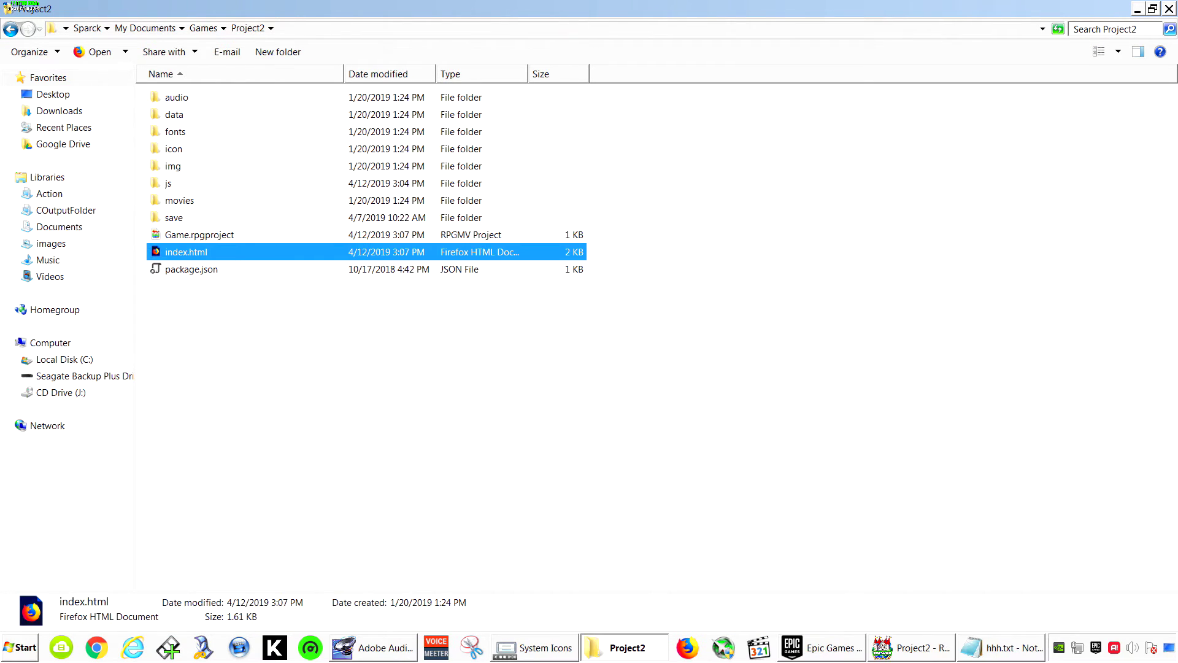
{"action": "right_click", "coordinate": [210, 251]}
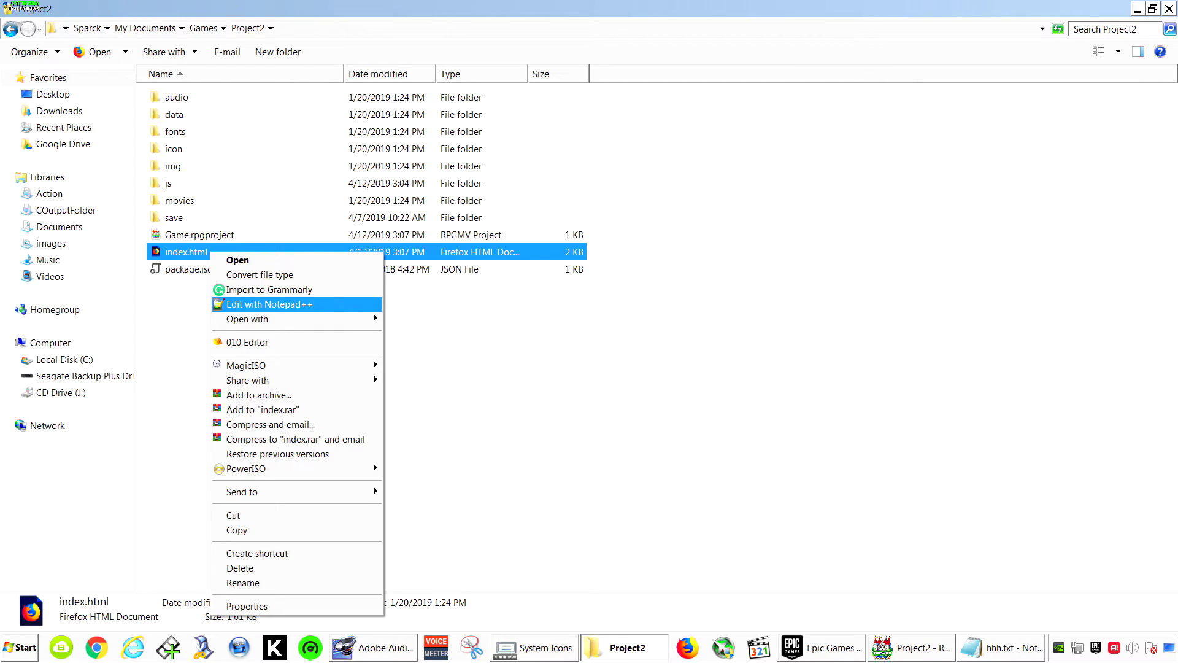
{"action": "left_click", "coordinate": [269, 304]}
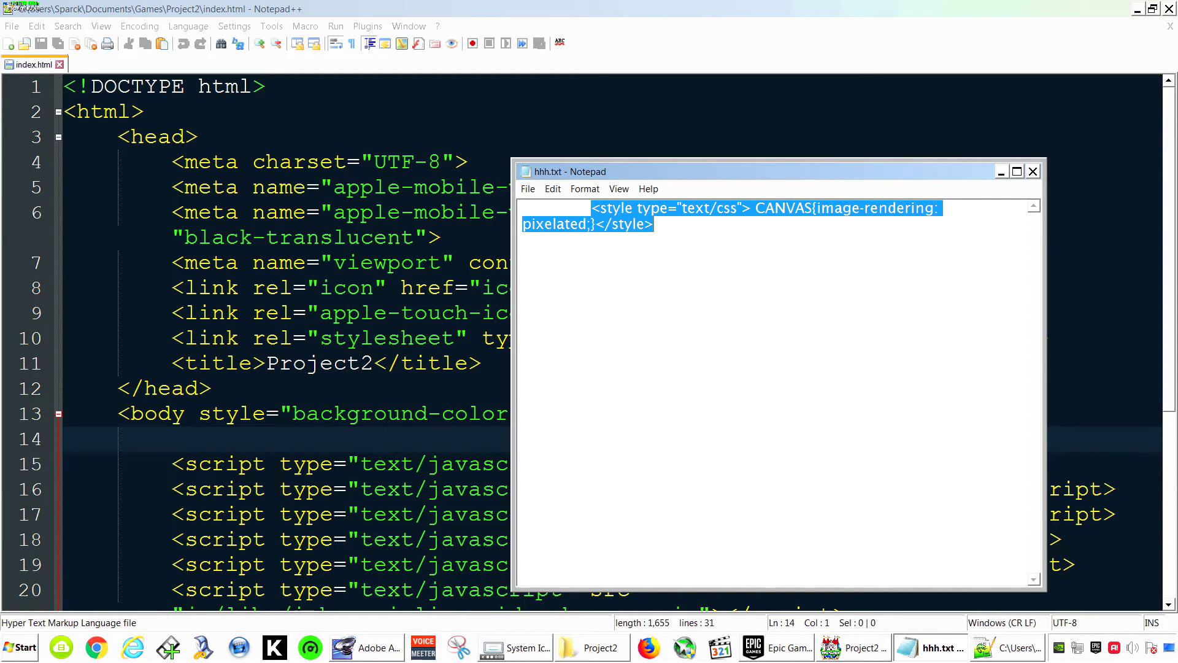
- Paste the CANVAS image-rendering pixelated style after line 14, then start another playtest
{"action": "key", "text": "ctrl+v"}
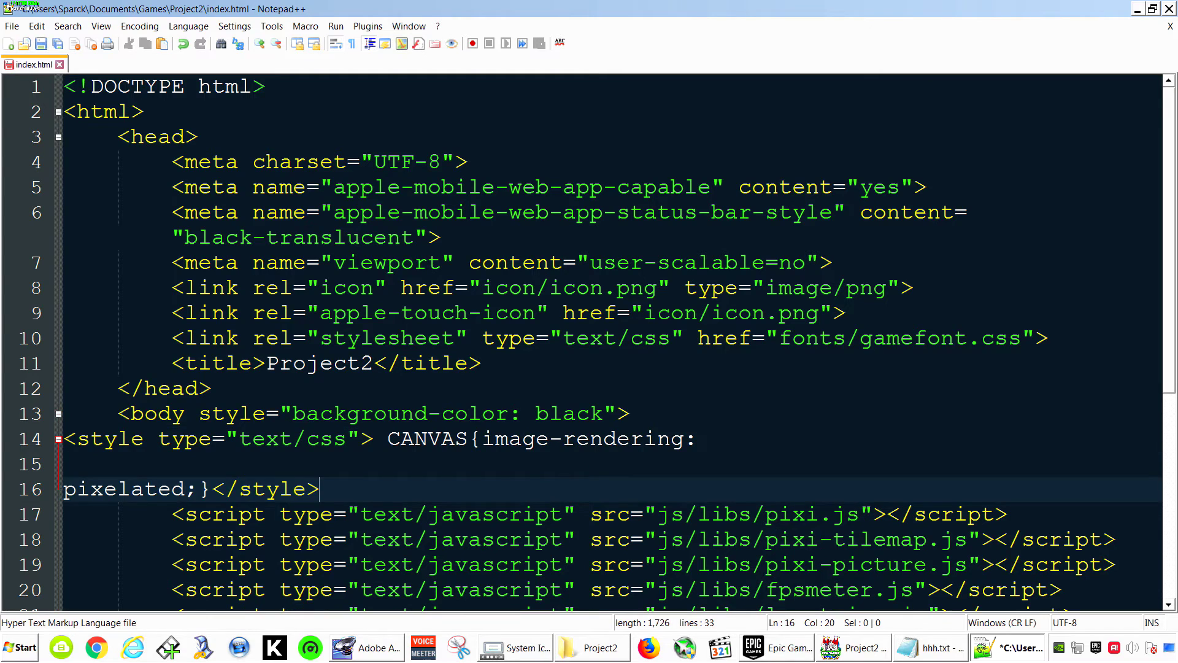
{"action": "scroll", "coordinate": [589, 340], "scroll_direction": "down", "scroll_amount": 1}
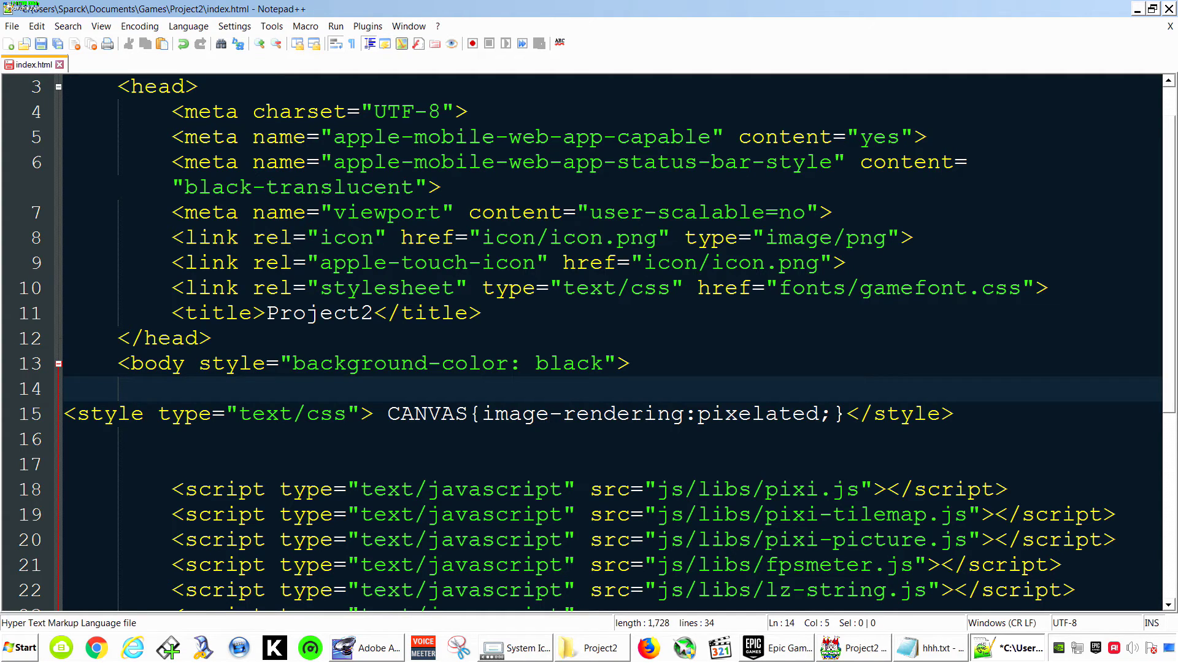
{"action": "key", "text": "Up"}
{"action": "key", "text": "Down"}
{"action": "key", "text": "Down"}
{"action": "key", "text": "Down"}
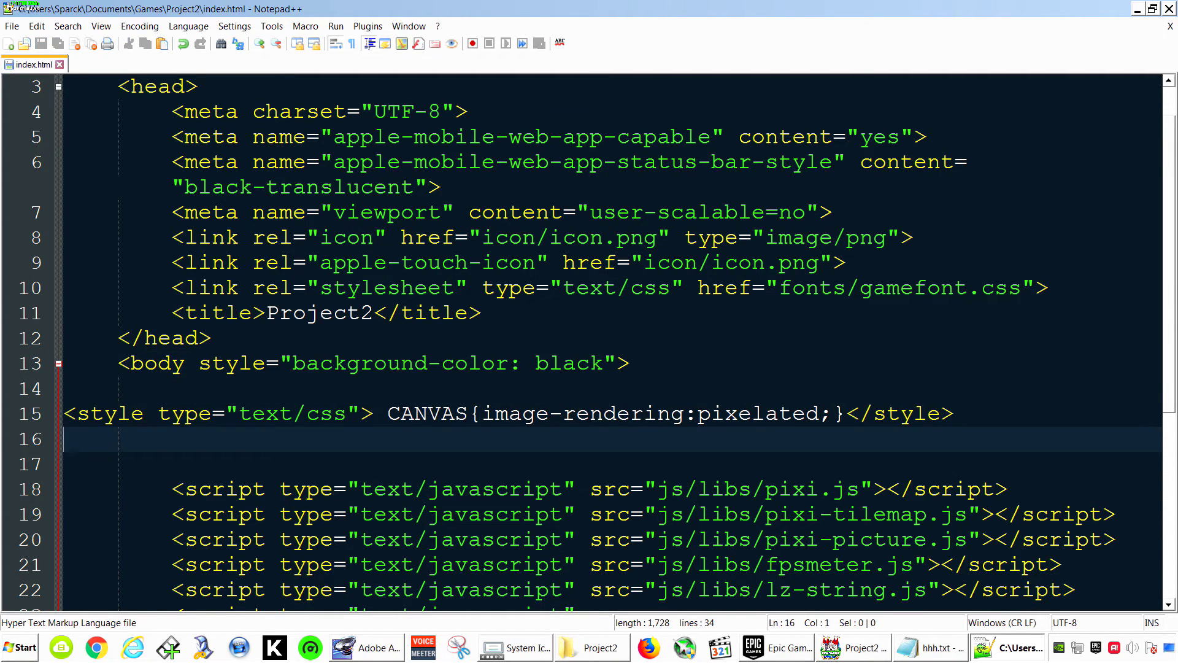
{"action": "key", "text": "alt+Tab"}
{"action": "left_click", "coordinate": [607, 45]}
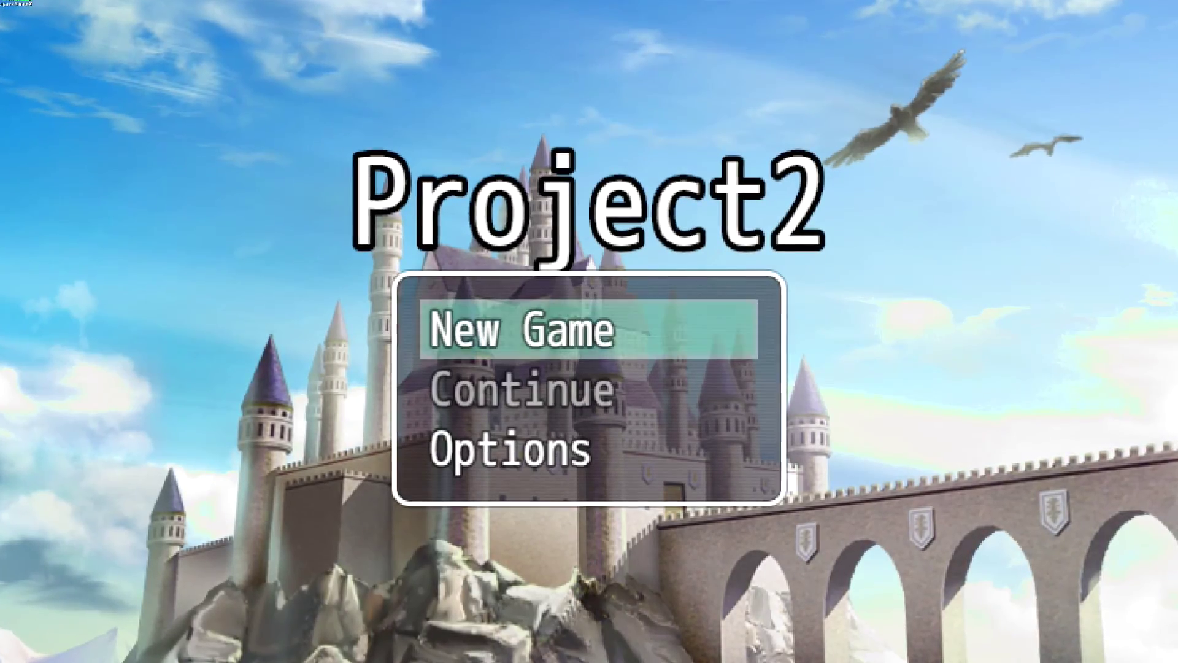
- Start a New Game and walk the party into the clearing and back down the path
{"action": "key", "text": "Return"}
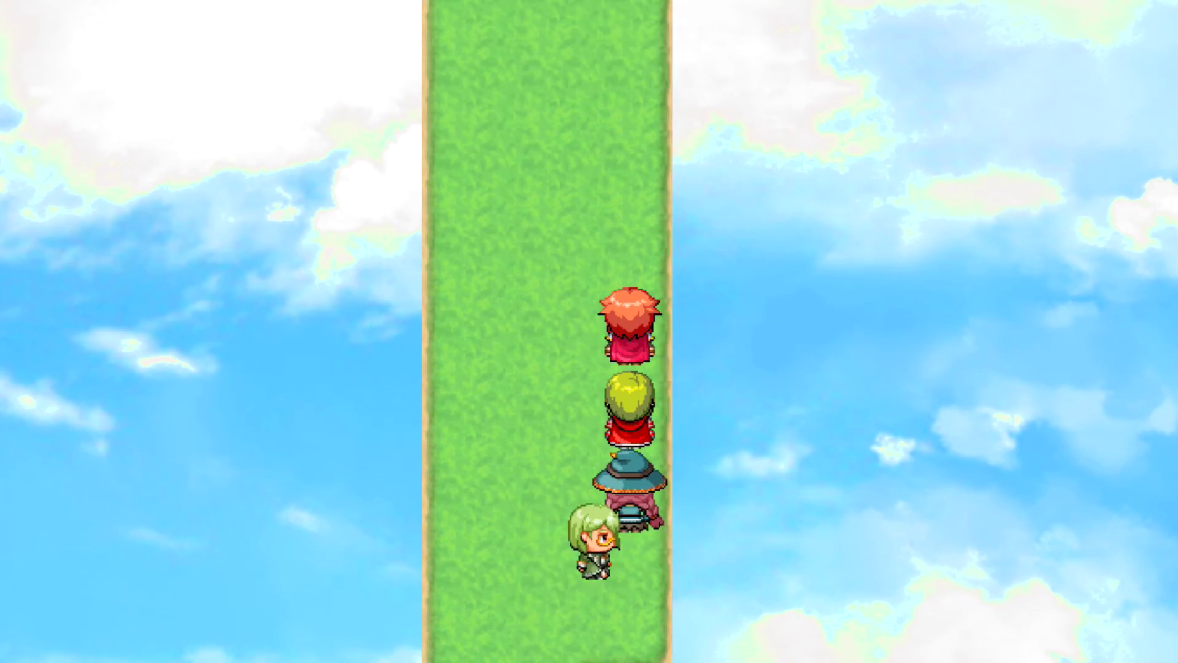
{"action": "key", "text": "Up"}
{"action": "key", "text": "Up"}
{"action": "key", "text": "Up"}
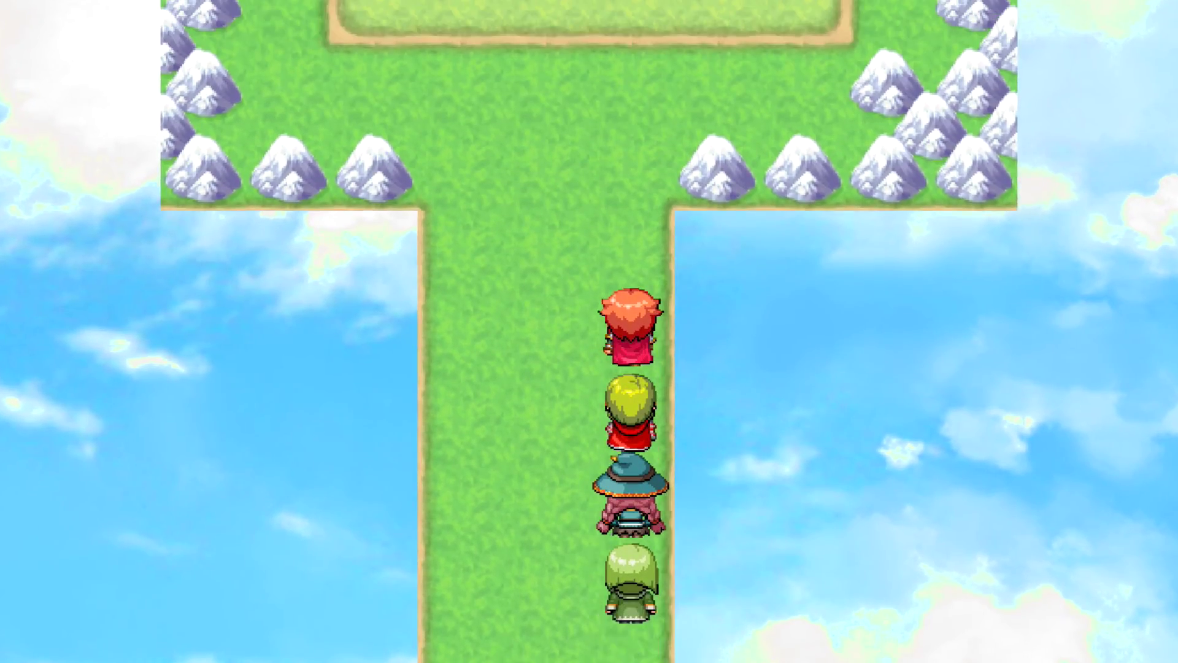
{"action": "key", "text": "Right"}
{"action": "key", "text": "Right"}
{"action": "key", "text": "Up"}
{"action": "key", "text": "Up"}
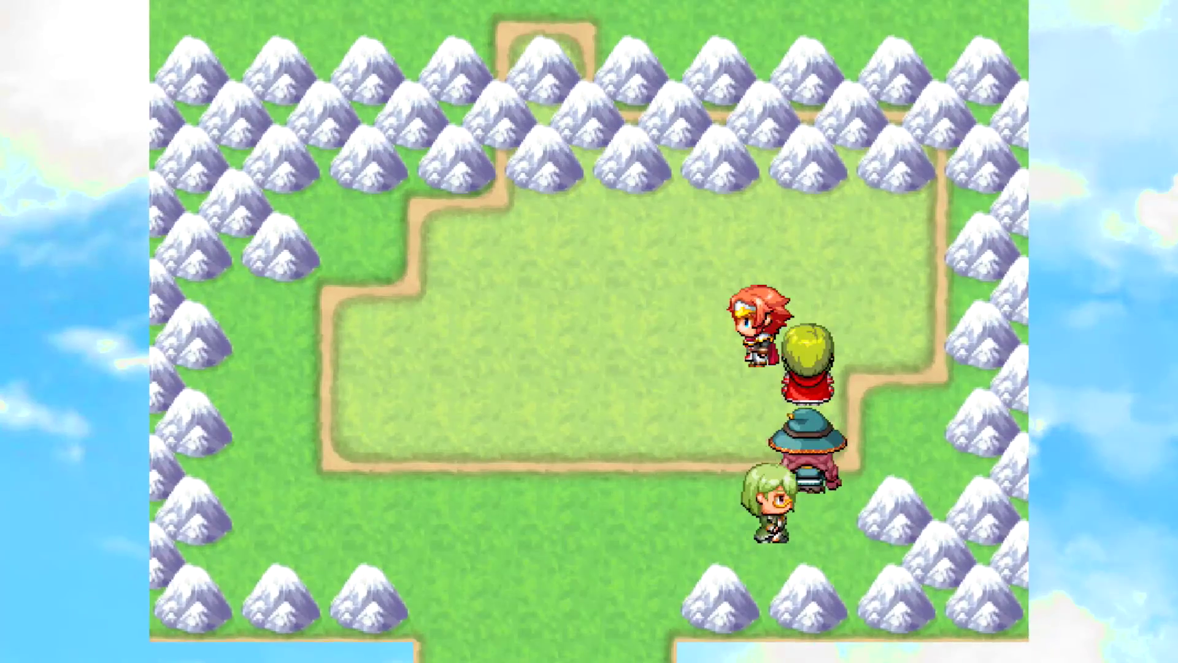
{"action": "key", "text": "Left"}
{"action": "key", "text": "Left"}
{"action": "key", "text": "Left"}
{"action": "key", "text": "Left"}
{"action": "key", "text": "Left"}
{"action": "key", "text": "Left"}
{"action": "key", "text": "Left"}
{"action": "key", "text": "Left"}
{"action": "key", "text": "Down"}
{"action": "key", "text": "Down"}
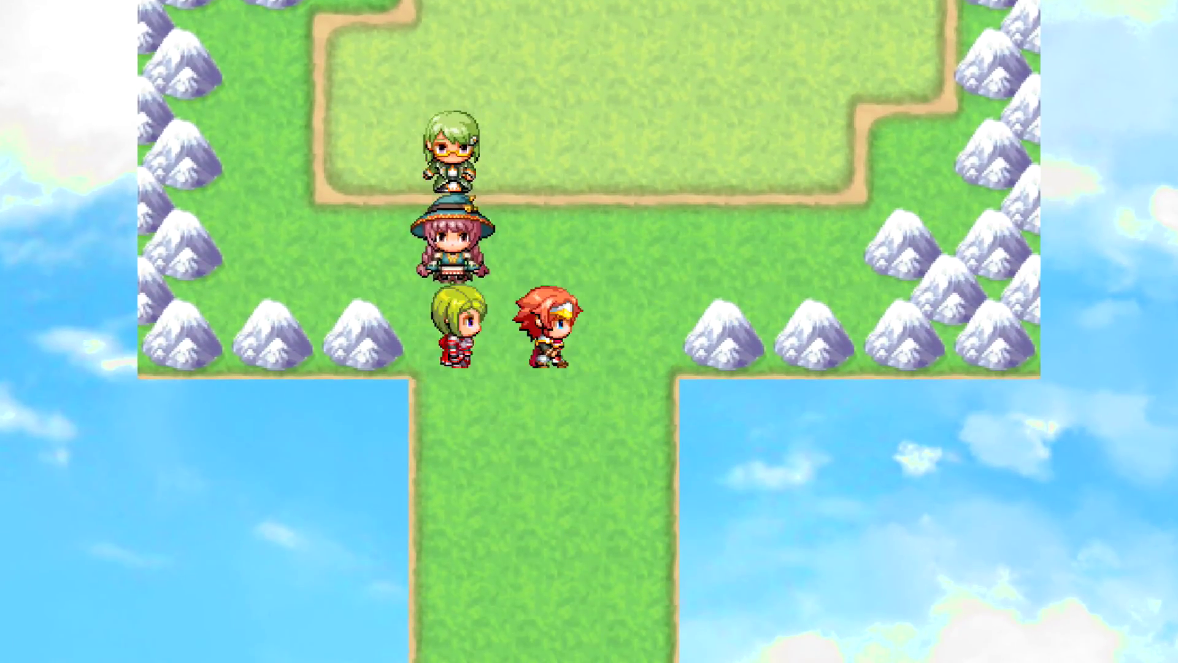
{"action": "key", "text": "Down"}
{"action": "key", "text": "Down"}
{"action": "key", "text": "Down"}
{"action": "key", "text": "Down"}
{"action": "key", "text": "Right"}
{"action": "key", "text": "Right"}
{"action": "key", "text": "Down"}
{"action": "key", "text": "Down"}
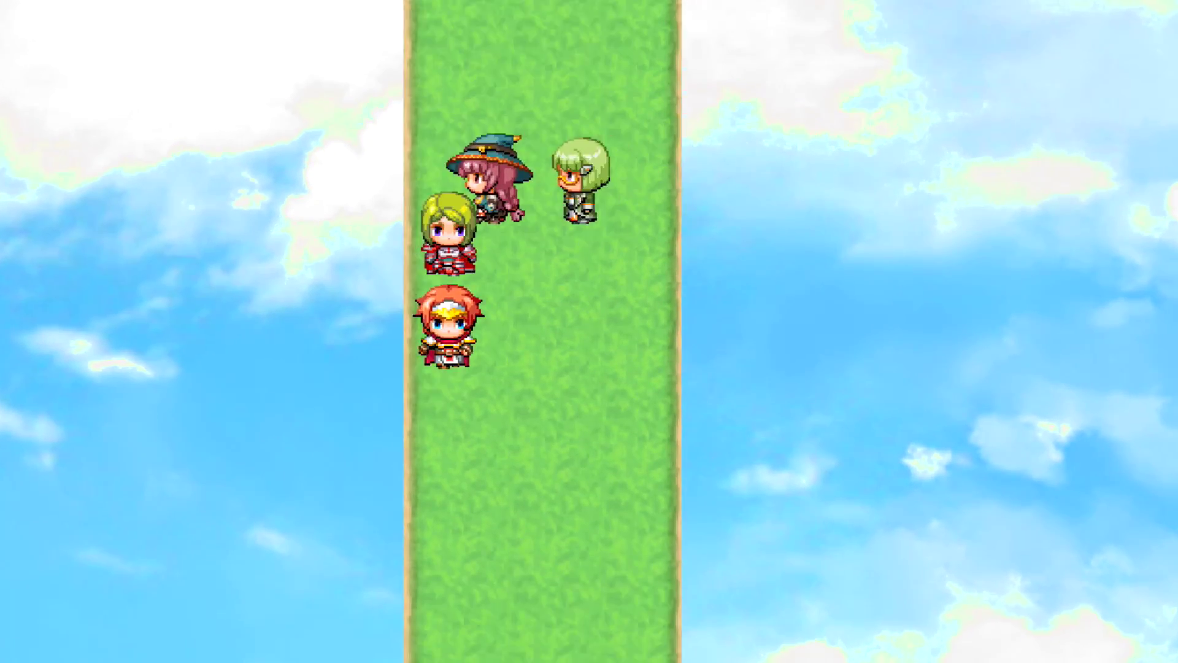
- Walk the party up to the junction, right, then down the path's left edge
{"action": "key", "text": "Up"}
{"action": "key", "text": "Up"}
{"action": "key", "text": "Up"}
{"action": "key", "text": "Right"}
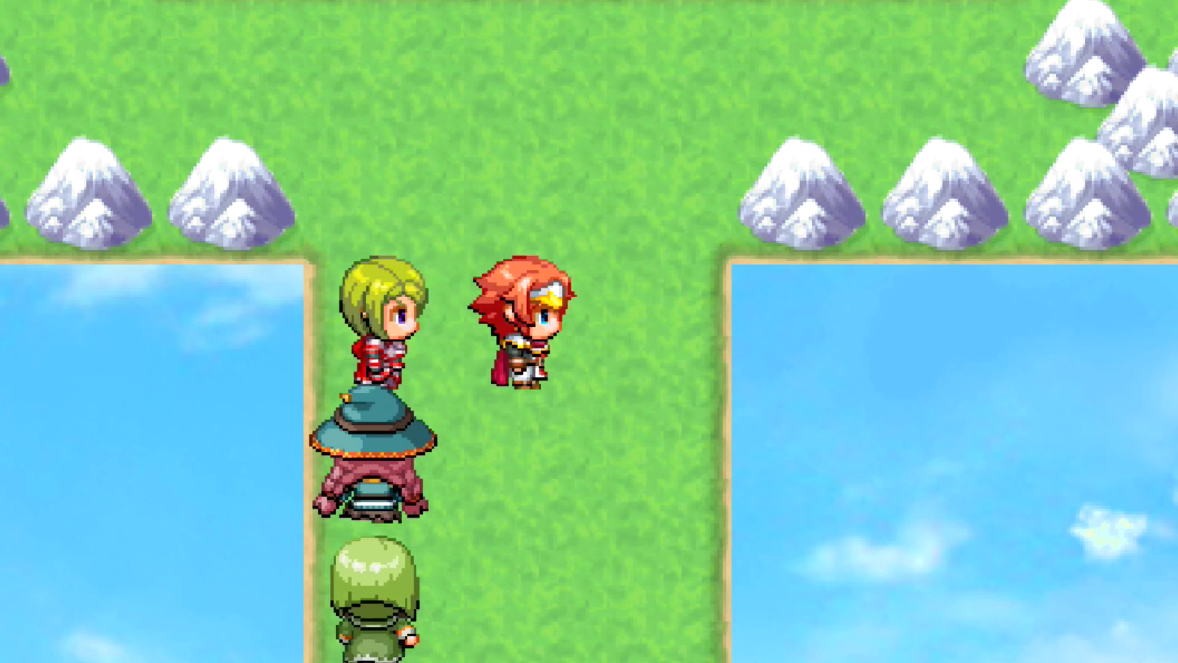
{"action": "key", "text": "Right"}
{"action": "key", "text": "Down"}
{"action": "key", "text": "Down"}
{"action": "key", "text": "Down"}
{"action": "key", "text": "Left"}
{"action": "key", "text": "Left"}
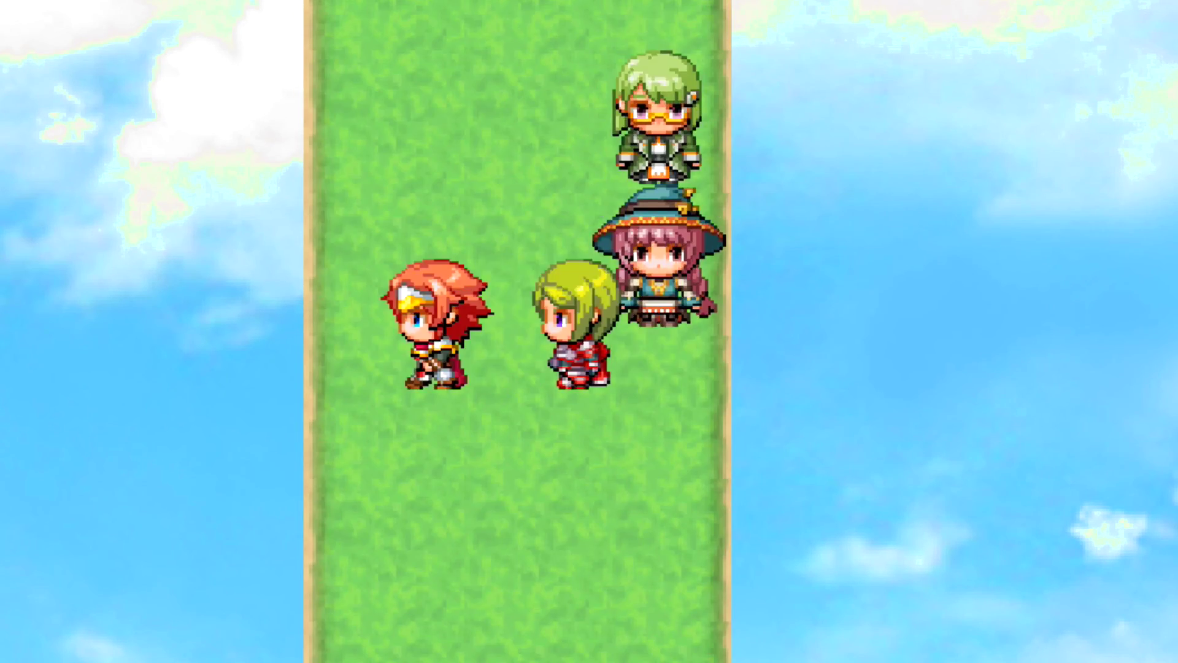
{"action": "key", "text": "Left"}
{"action": "key", "text": "Down"}
{"action": "key", "text": "Down"}
{"action": "key", "text": "Down"}
{"action": "key", "text": "Down"}
{"action": "key", "text": "Down"}
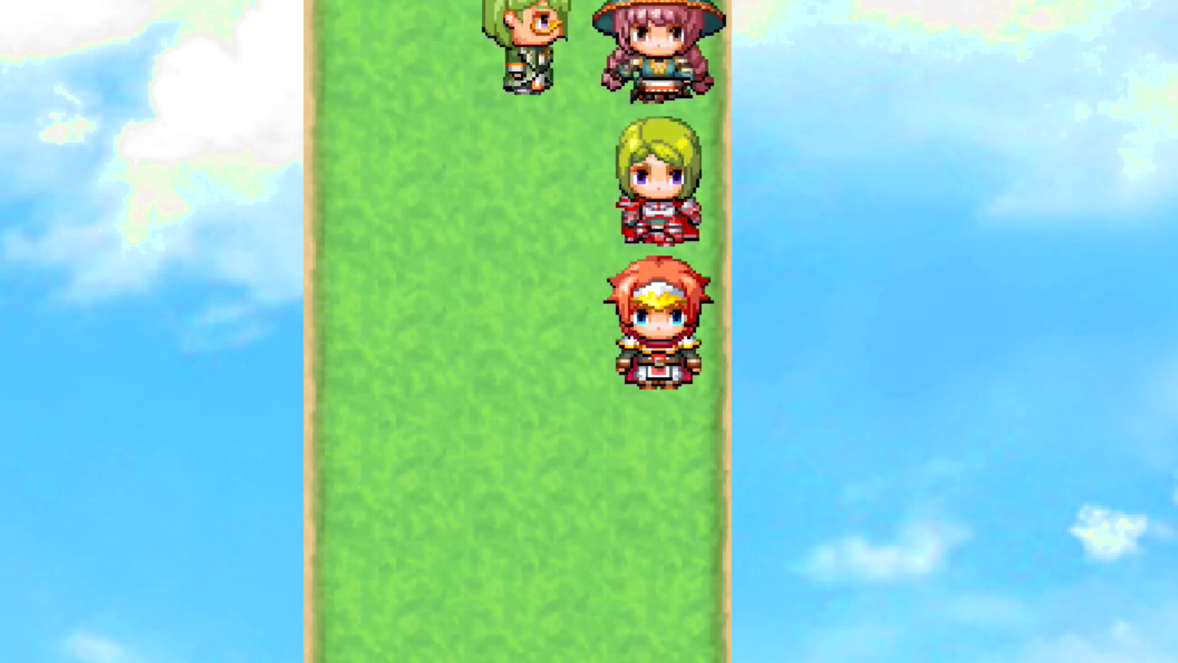